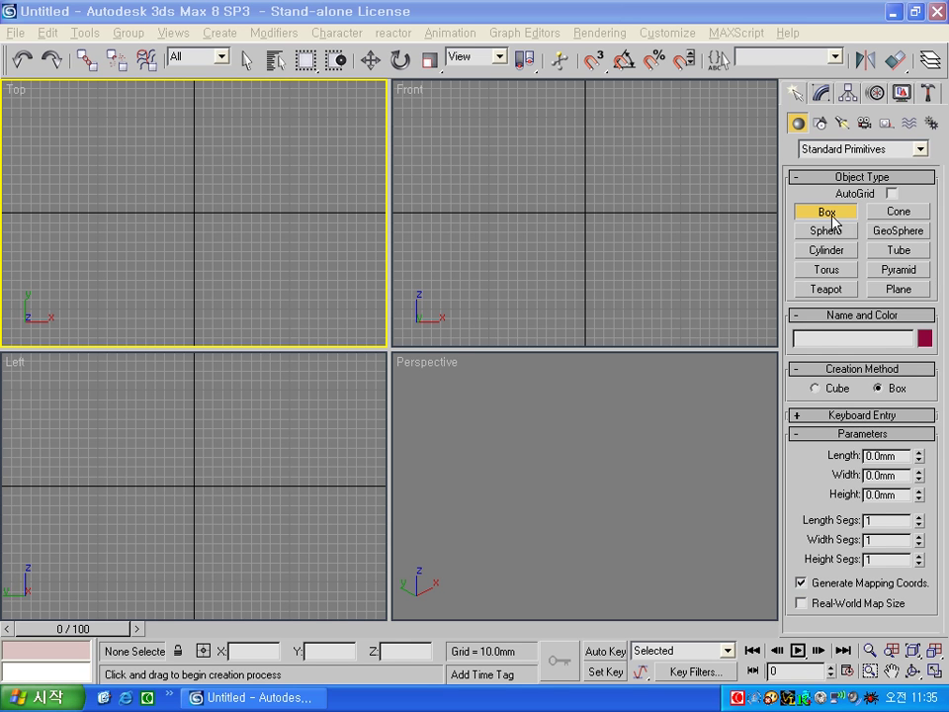
# Step: Draw a box 4300 mm long, 6000 mm wide and 2400 mm high, then zoom extents in all views
pyautogui.moveTo(126, 263)
pyautogui.mouseDown()
pyautogui.moveTo(234, 169)
pyautogui.moveTo(295, 162)
pyautogui.mouseUp()
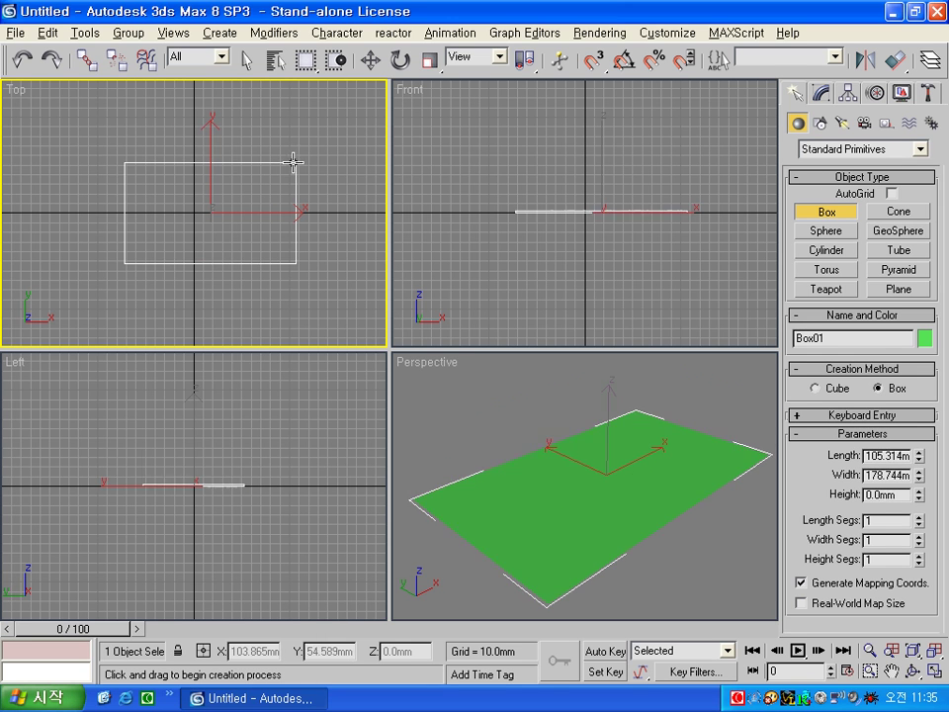
pyautogui.click(290, 93)
pyautogui.doubleClick(893, 456)
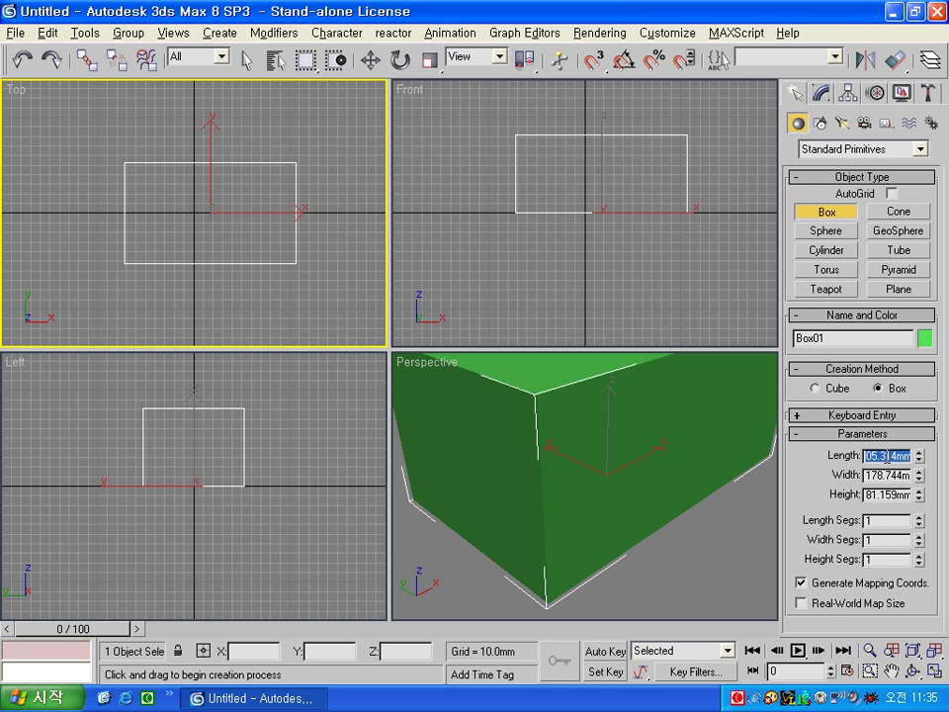
pyautogui.write('4300')
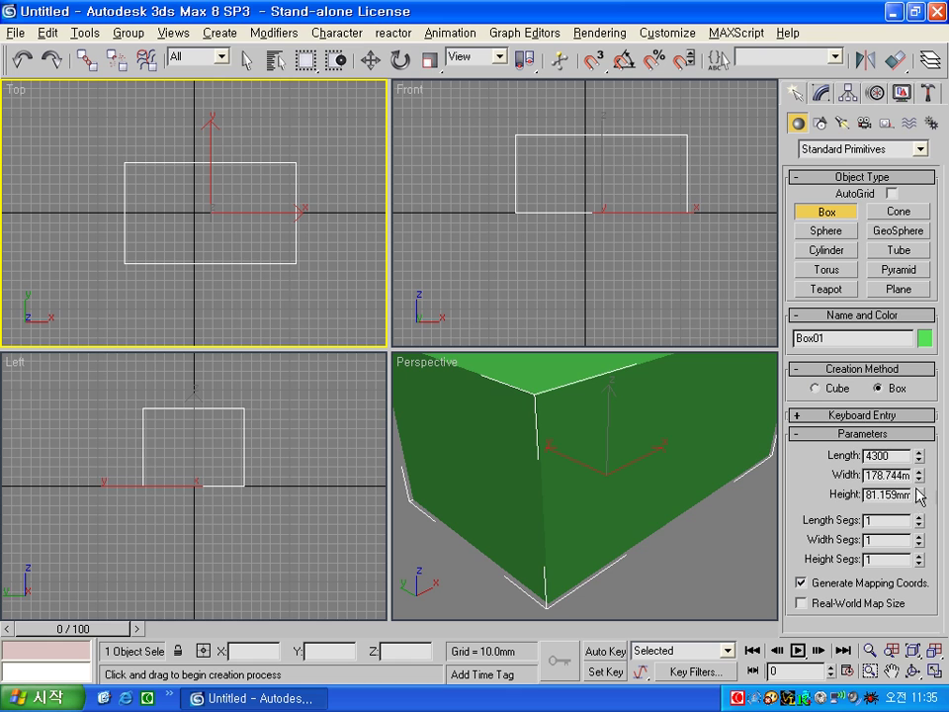
pyautogui.press('Tab')
pyautogui.write('6')
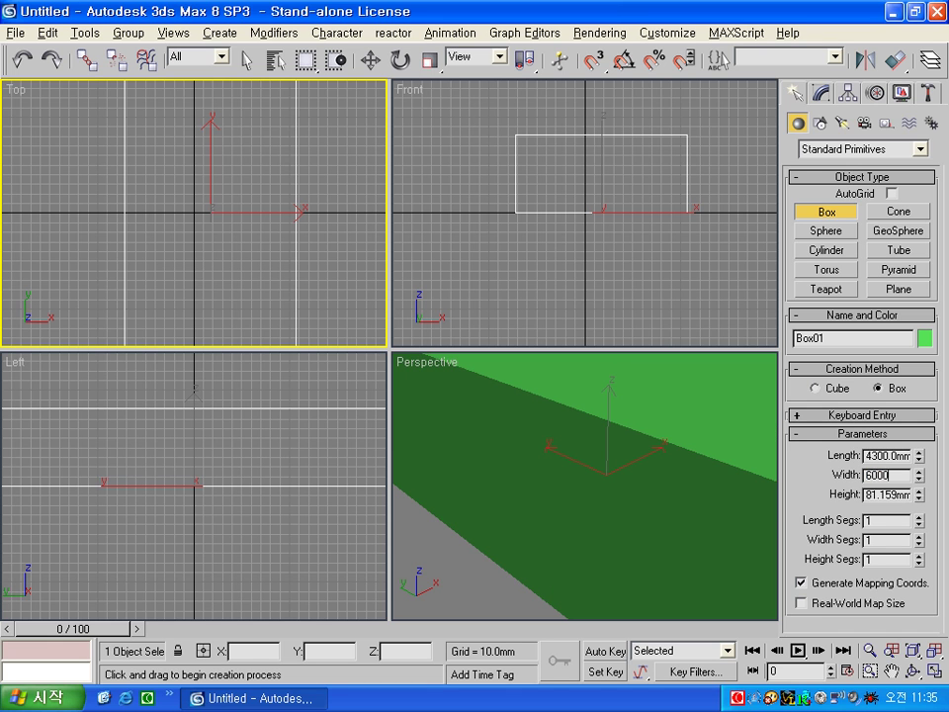
pyautogui.write('0')
pyautogui.press('Return')
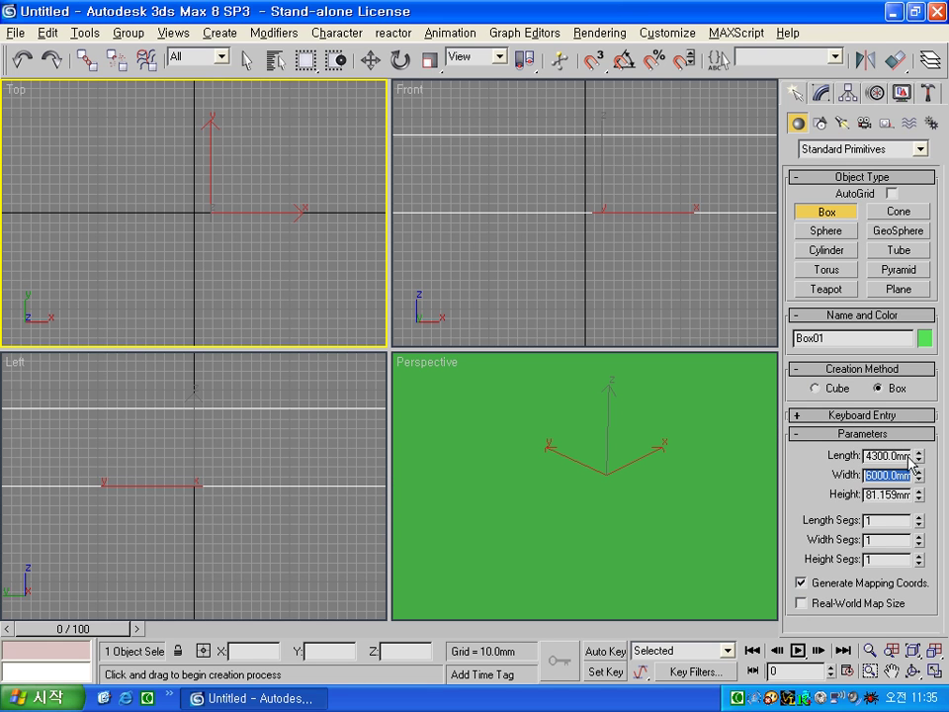
pyautogui.press('Tab')
pyautogui.write('24')
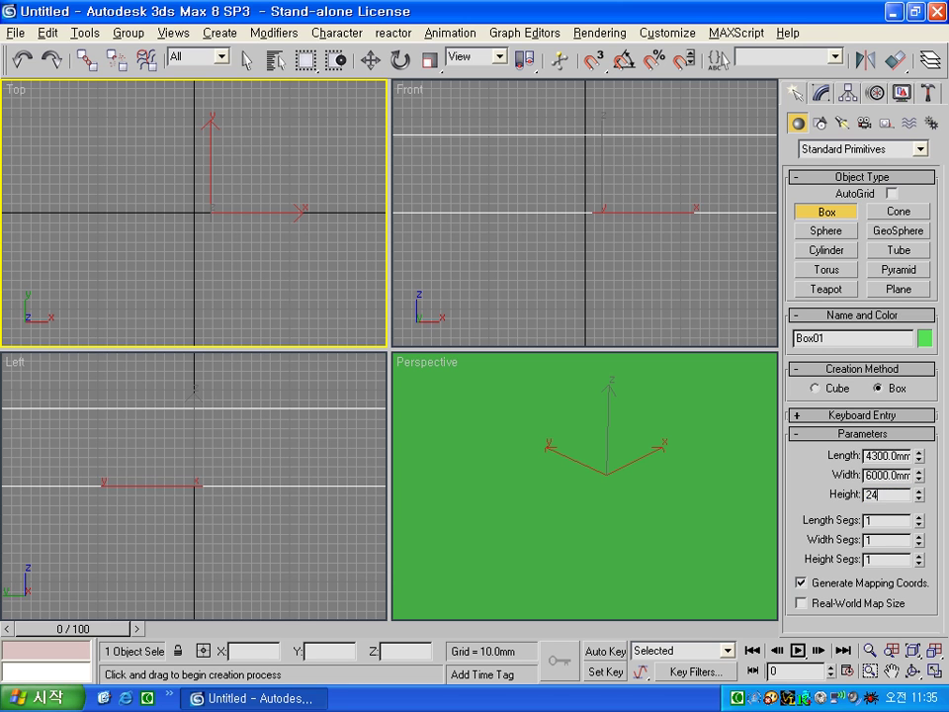
pyautogui.press('Return')
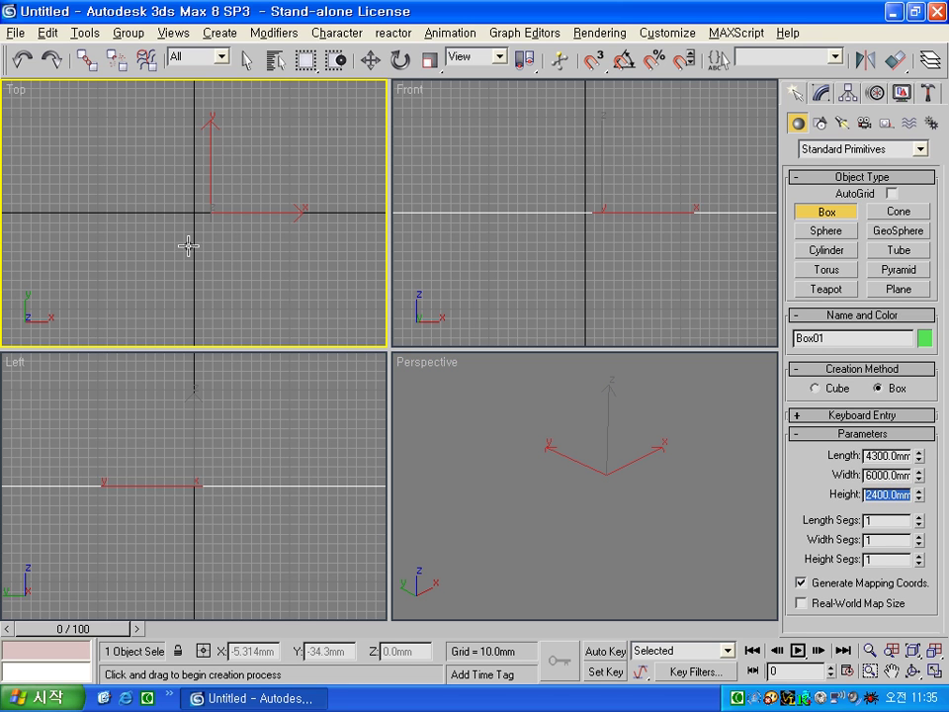
pyautogui.rightClick(240, 255)
pyautogui.hotkey('ctrl', 'shift', 'z')
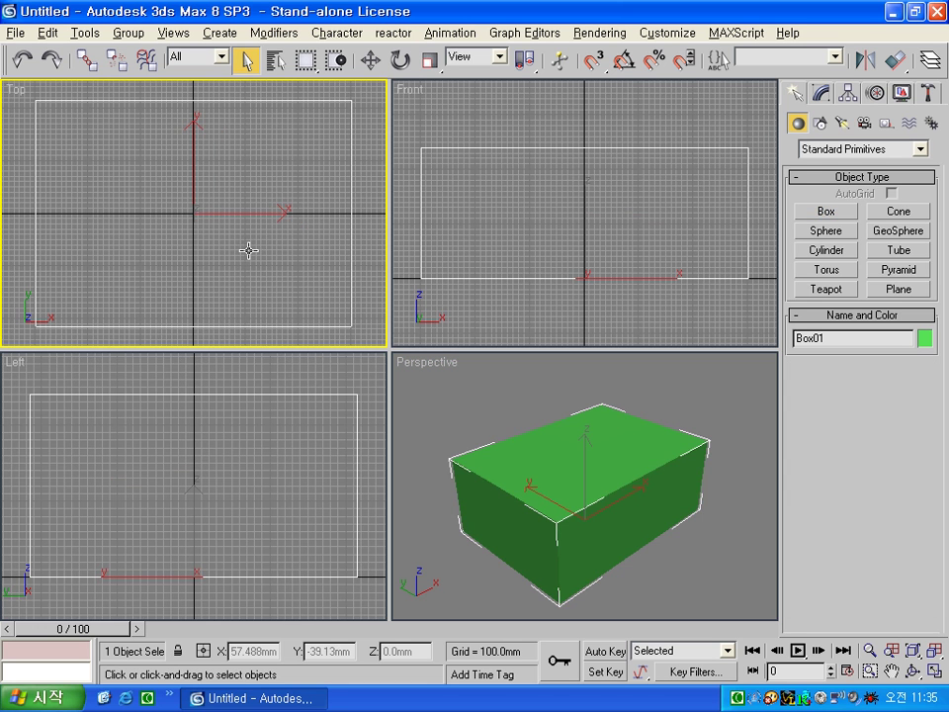
# Step: Add an Edit Poly modifier to Box01 and flip all its polygons to face inward
pyautogui.click(821, 93)
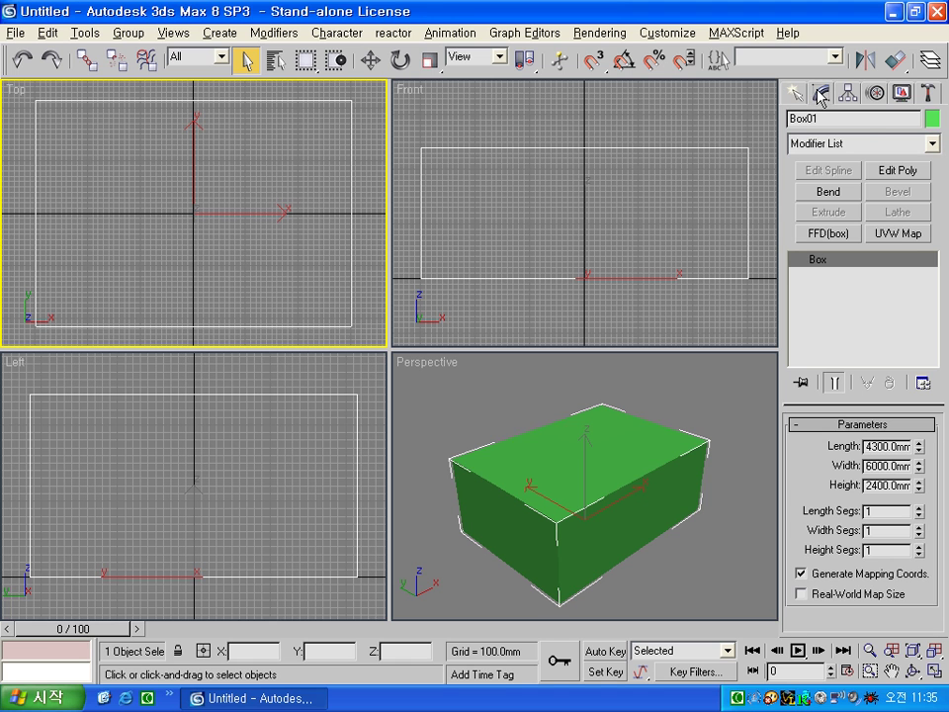
pyautogui.click(910, 172)
pyautogui.click(879, 570)
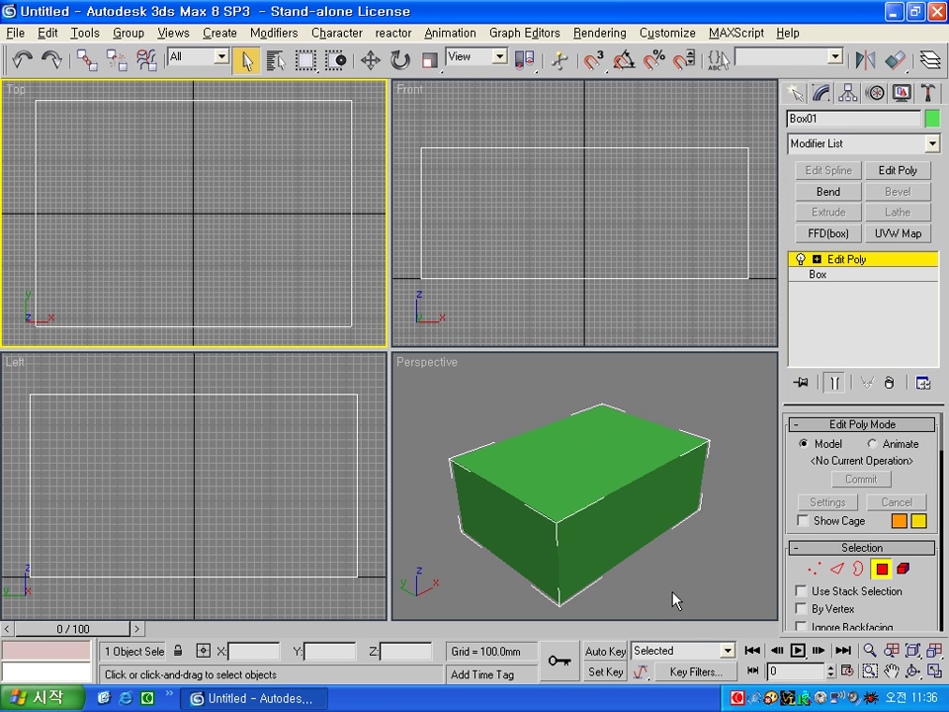
pyautogui.hotkey('ctrl', 'a')
pyautogui.scroll(-1, 922, 586)
pyautogui.scroll(-5, 923, 586)
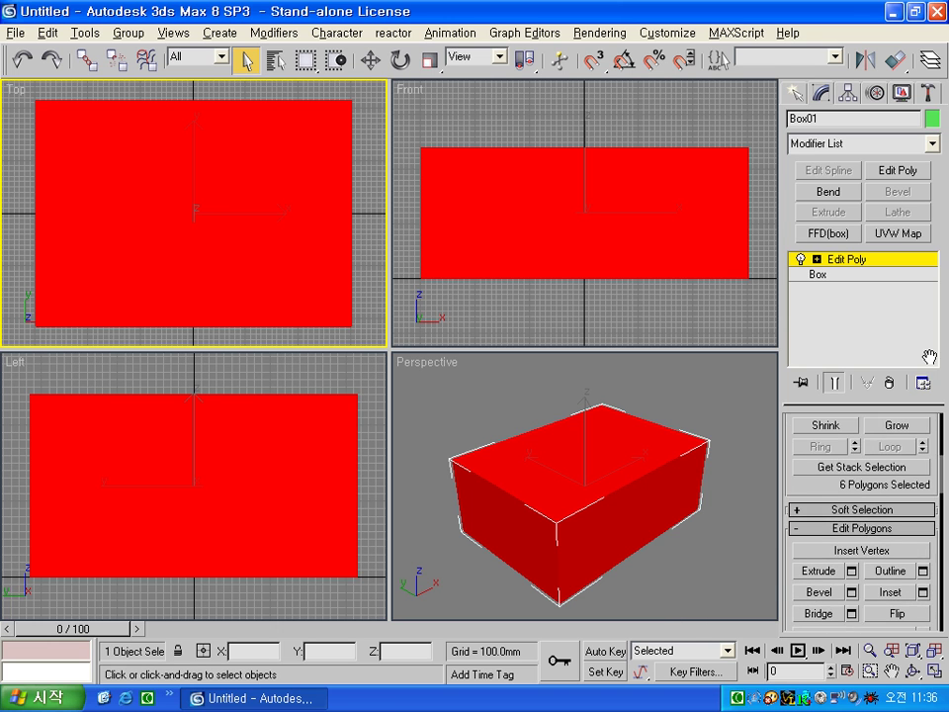
pyautogui.click(895, 612)
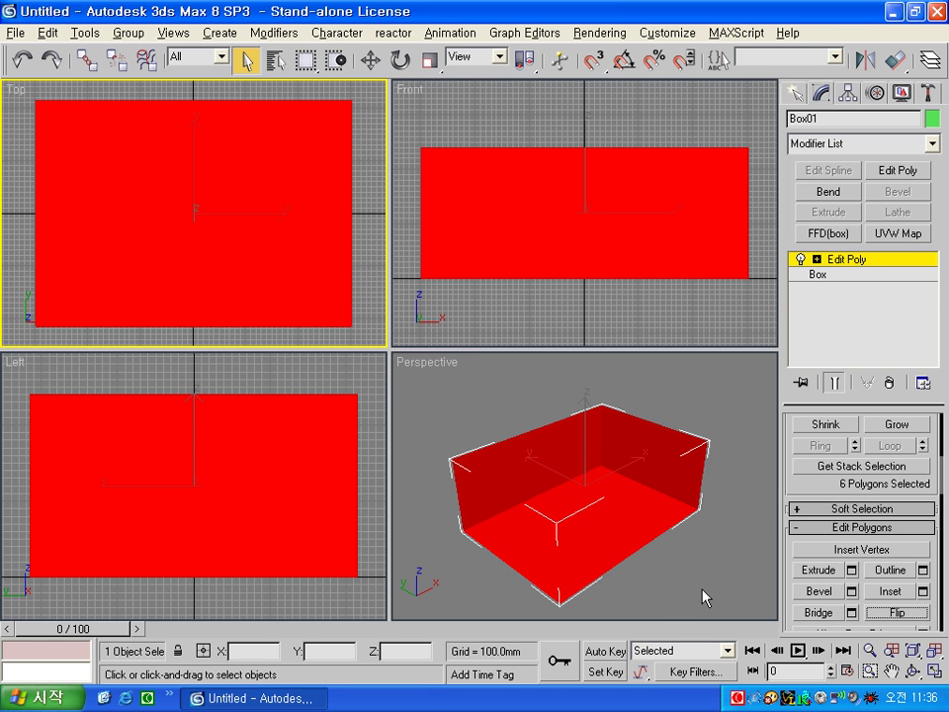
pyautogui.click(763, 207)
# Step: Select the four wall polygons and detach them as a new object named '벽', then exit Polygon level
pyautogui.moveTo(764, 205); pyautogui.dragTo(410, 245)
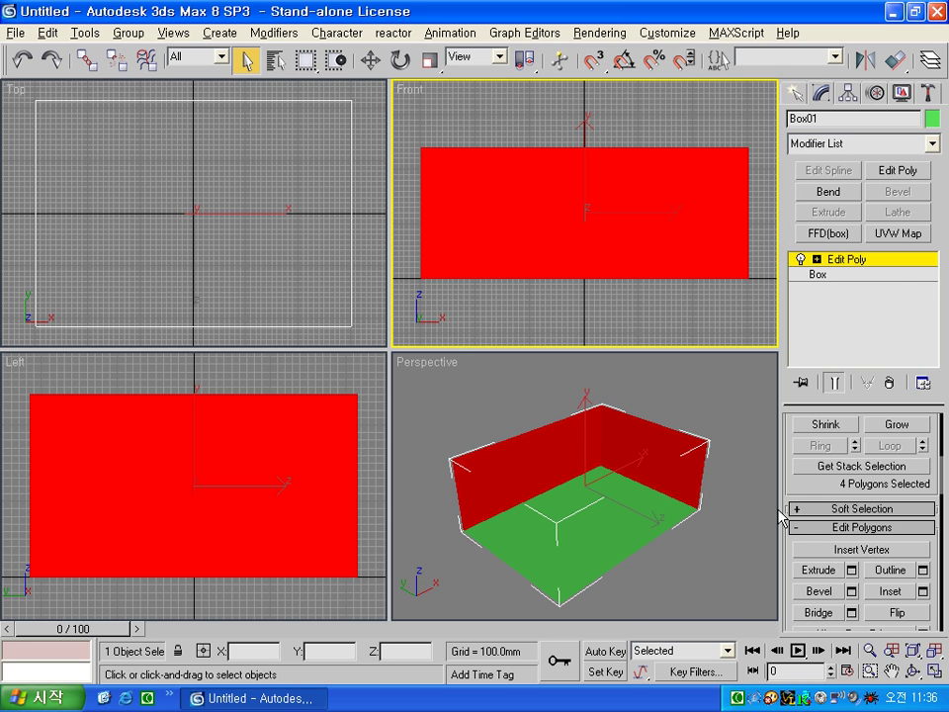
pyautogui.moveTo(778, 509); pyautogui.dragTo(610, 509)
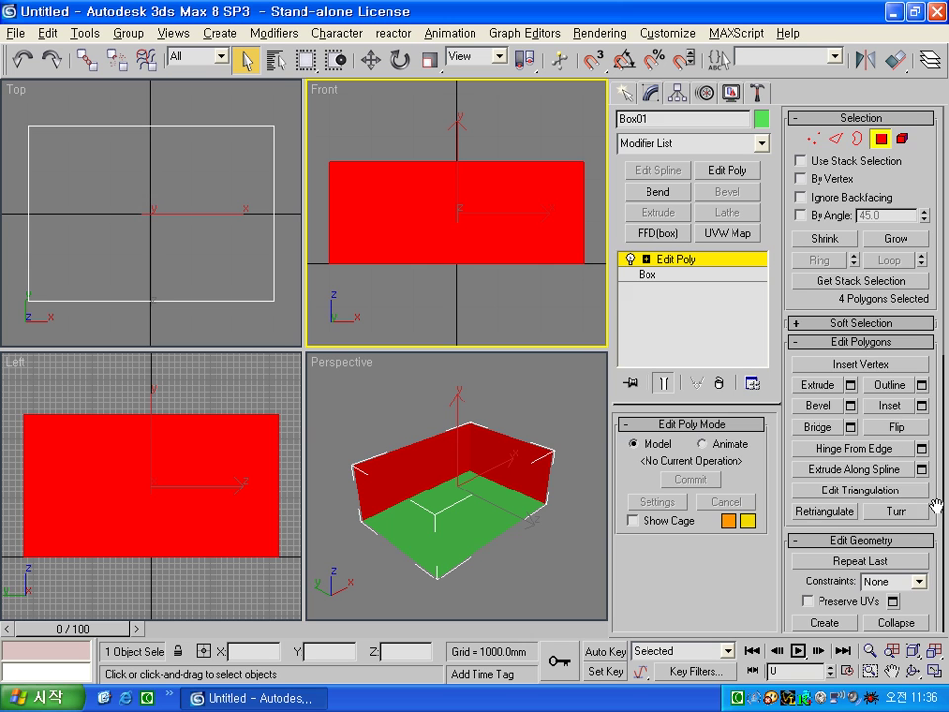
pyautogui.moveTo(930, 514); pyautogui.dragTo(929, 326)
pyautogui.click(895, 455)
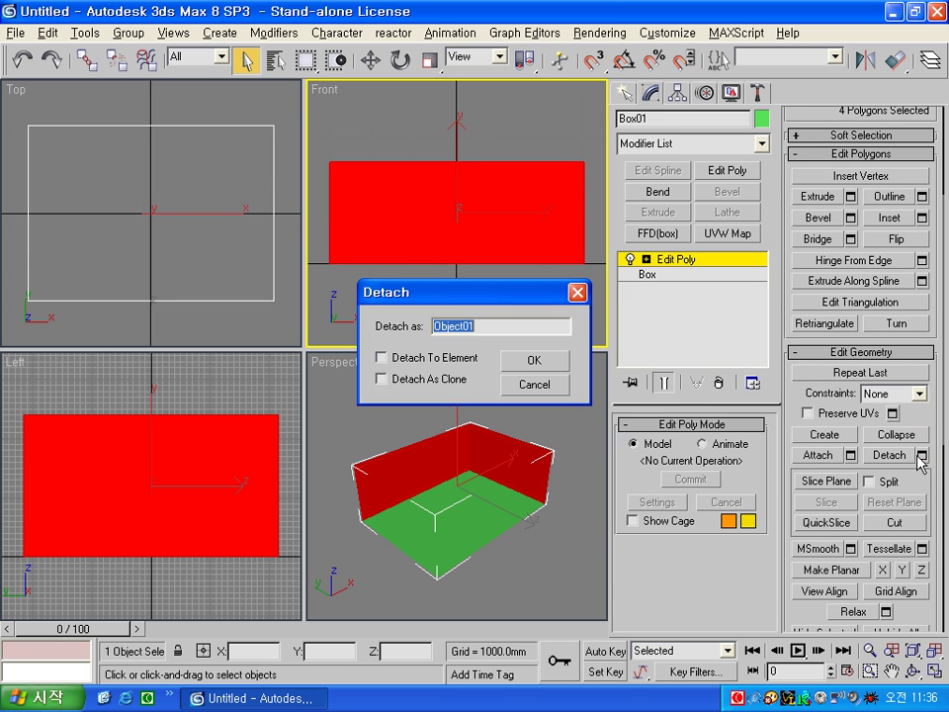
pyautogui.write('벽')
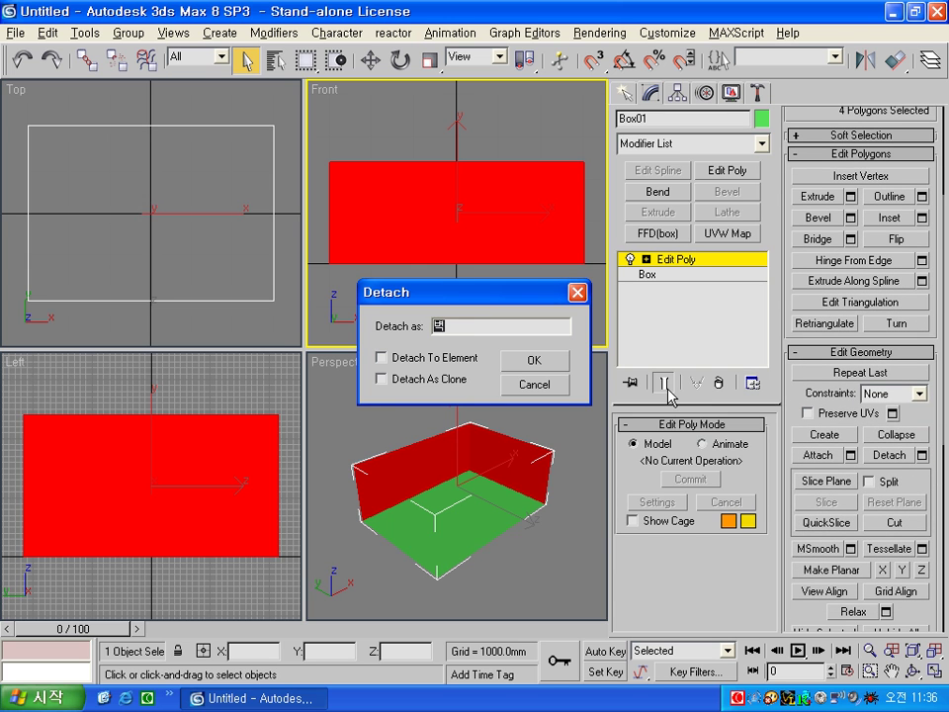
pyautogui.click(539, 362)
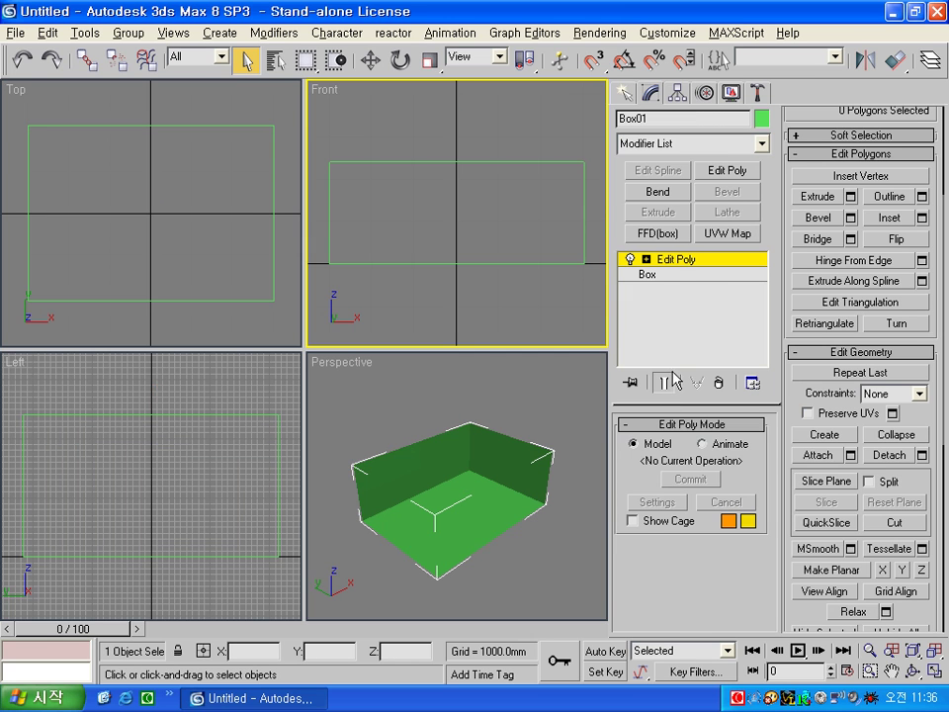
pyautogui.click(680, 269)
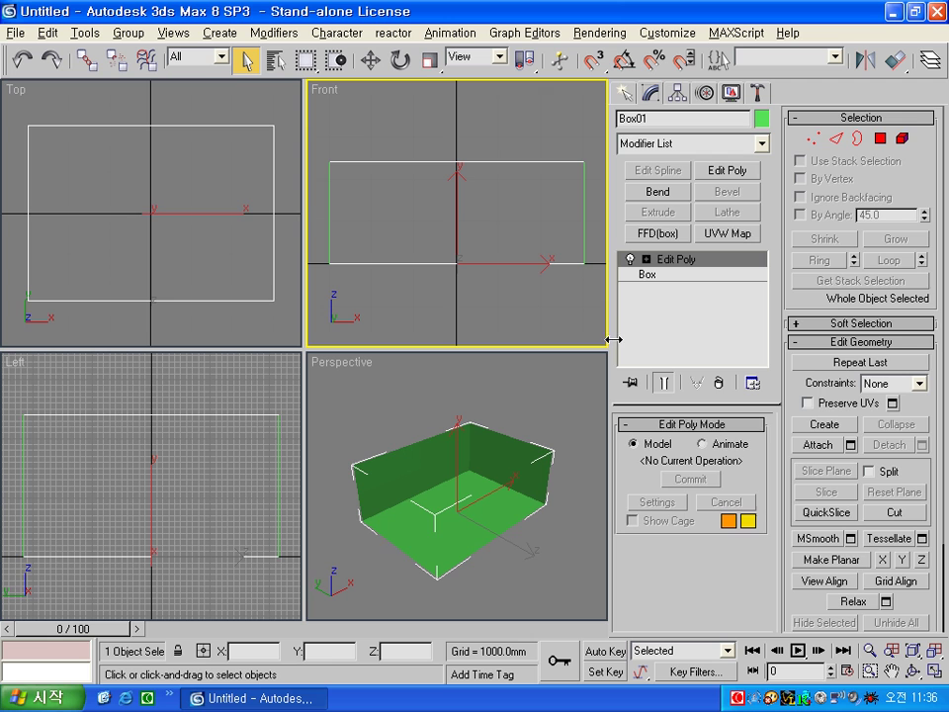
pyautogui.click(549, 318)
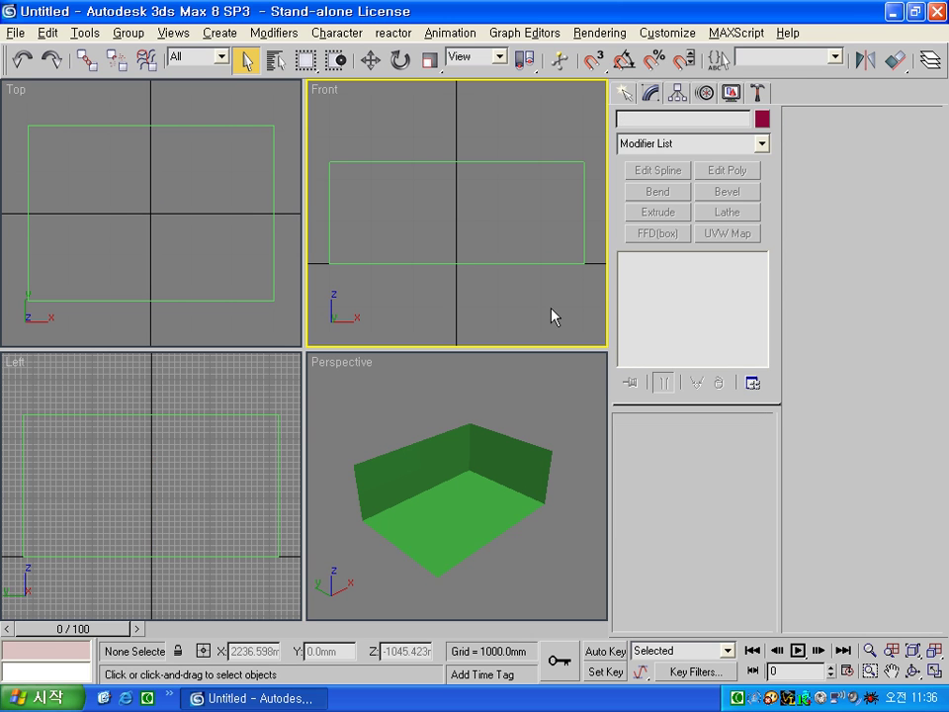
# Step: Place a target camera in the Top view aimed across the room
pyautogui.click(625, 93)
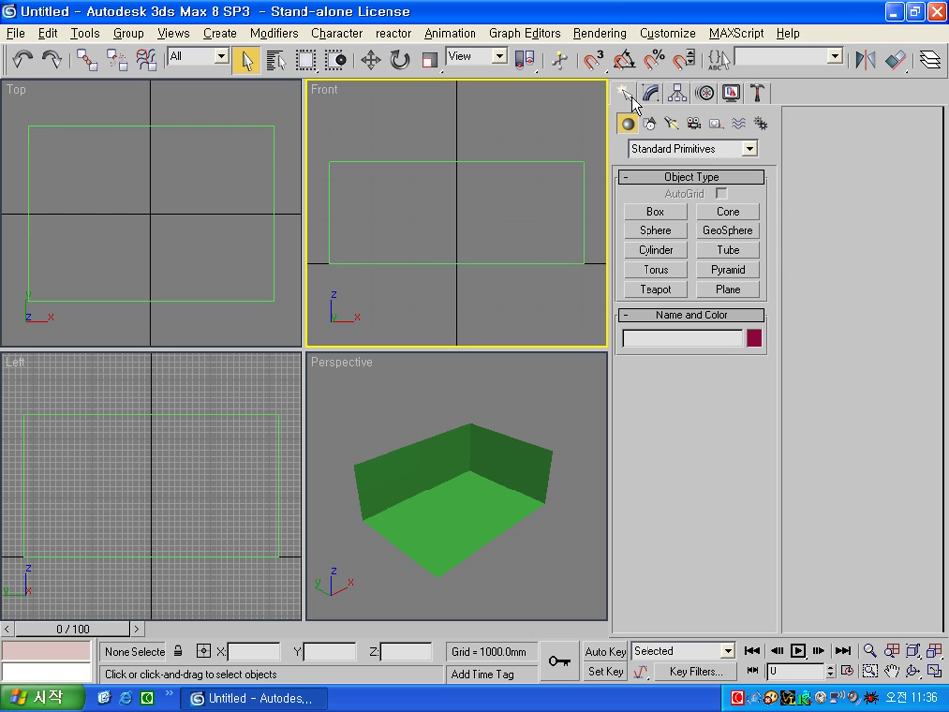
pyautogui.click(671, 123)
pyautogui.click(684, 150)
pyautogui.click(694, 122)
pyautogui.click(694, 123)
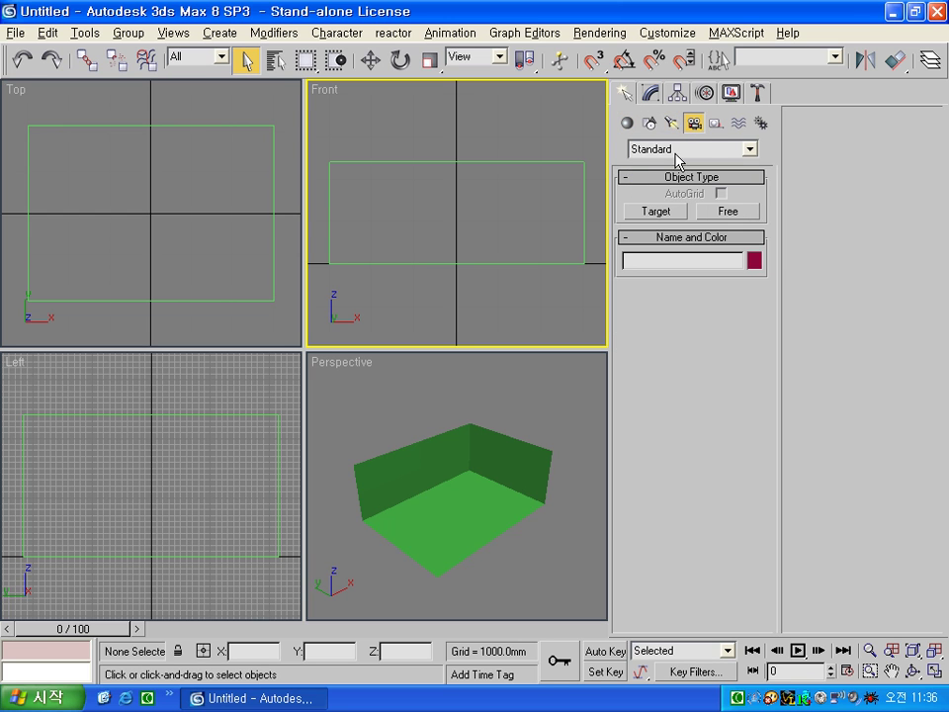
pyautogui.click(656, 211)
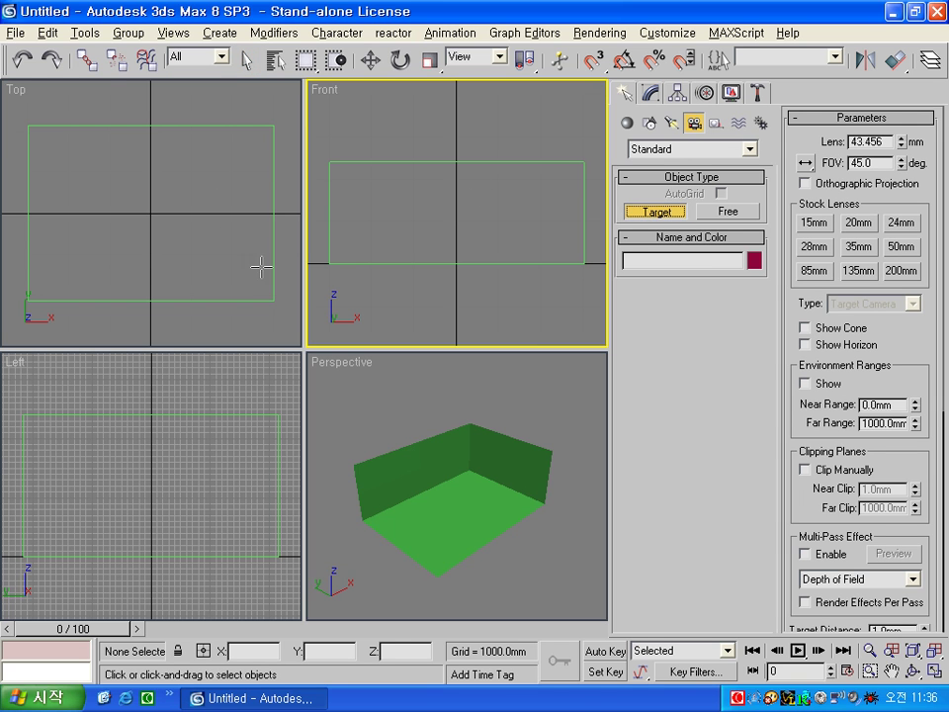
pyautogui.moveTo(258, 265); pyautogui.dragTo(54, 186)
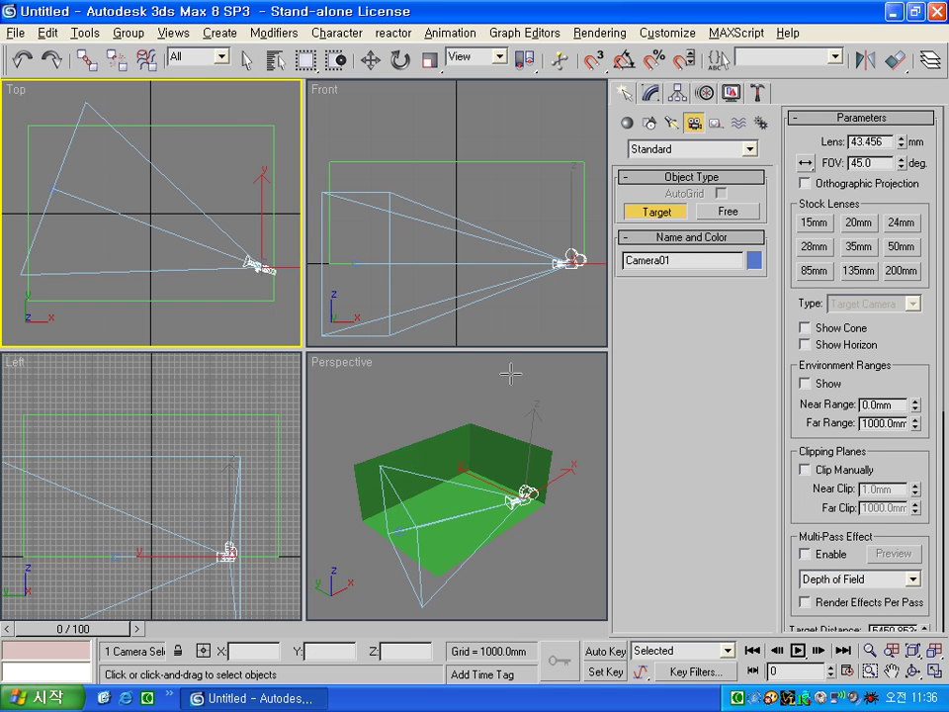
# Step: Raise the camera 1600 mm along Z using the Move Transform Type-In, then deselect
pyautogui.click(370, 61)
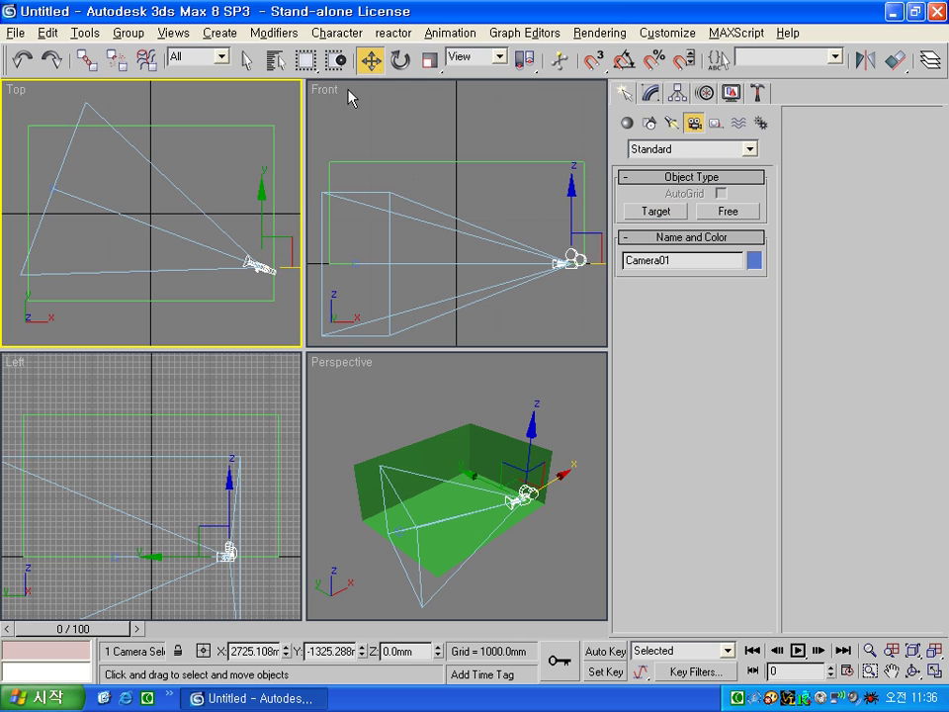
pyautogui.click(157, 228)
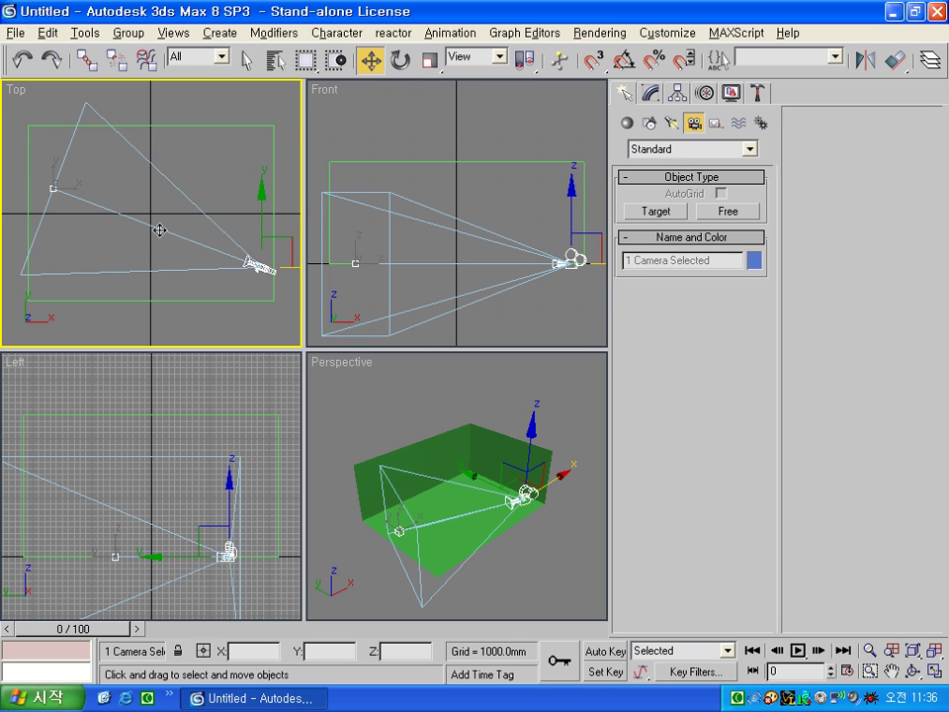
pyautogui.click(49, 184)
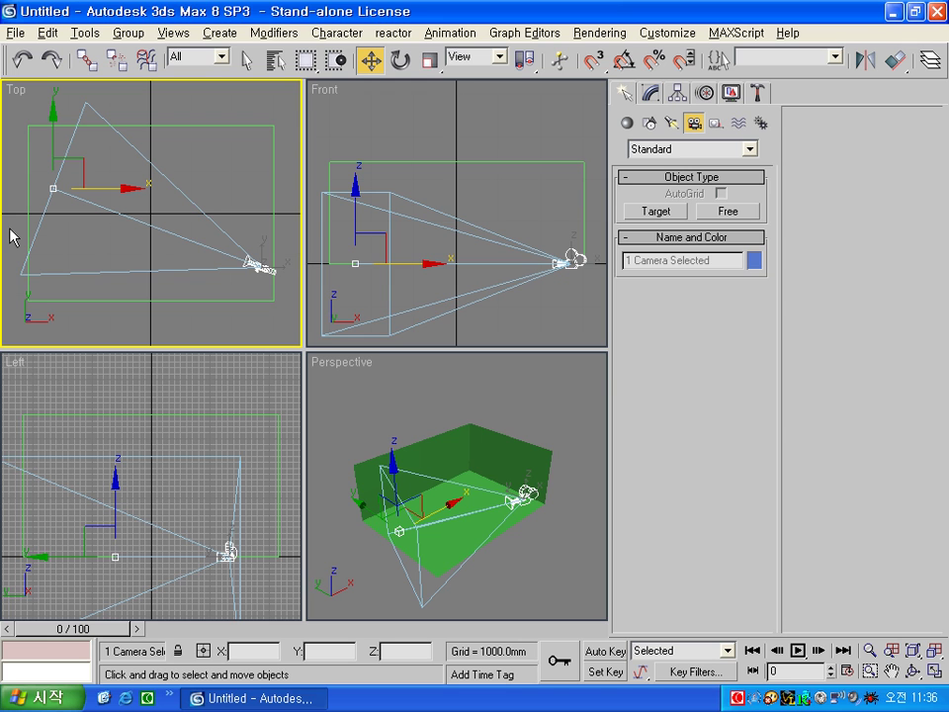
pyautogui.rightClick(371, 61)
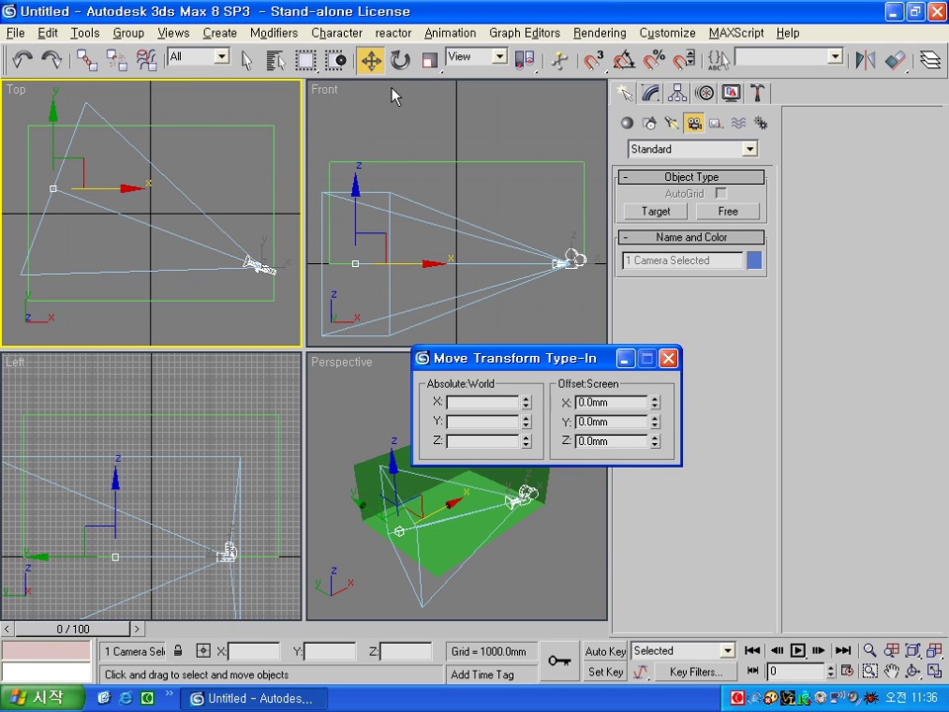
pyautogui.moveTo(622, 437); pyautogui.dragTo(529, 449)
pyautogui.write('1600')
pyautogui.press('Return')
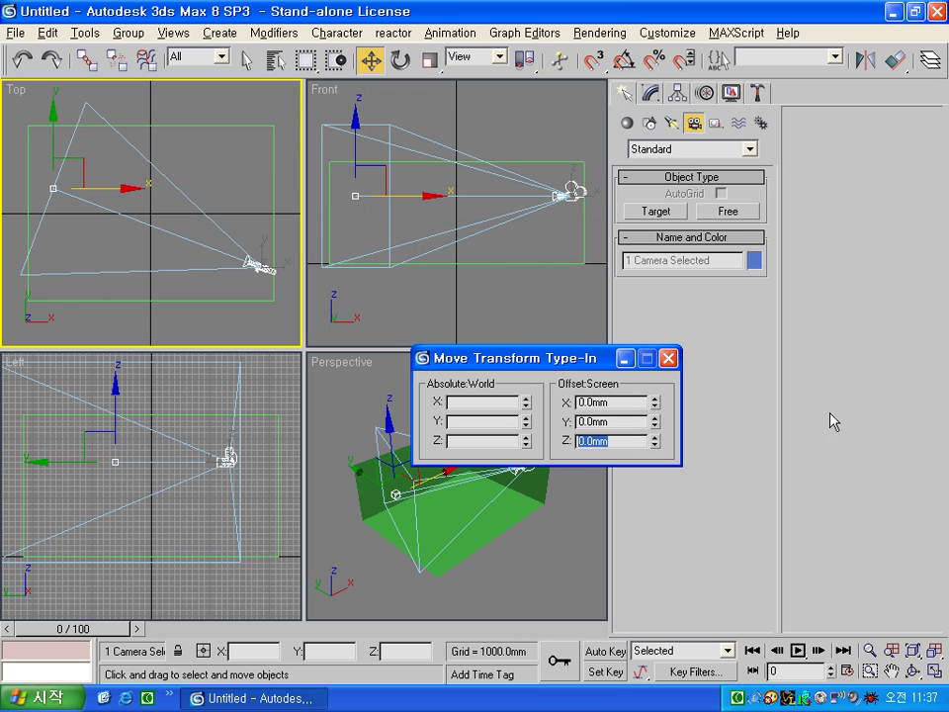
pyautogui.click(669, 358)
pyautogui.click(416, 389)
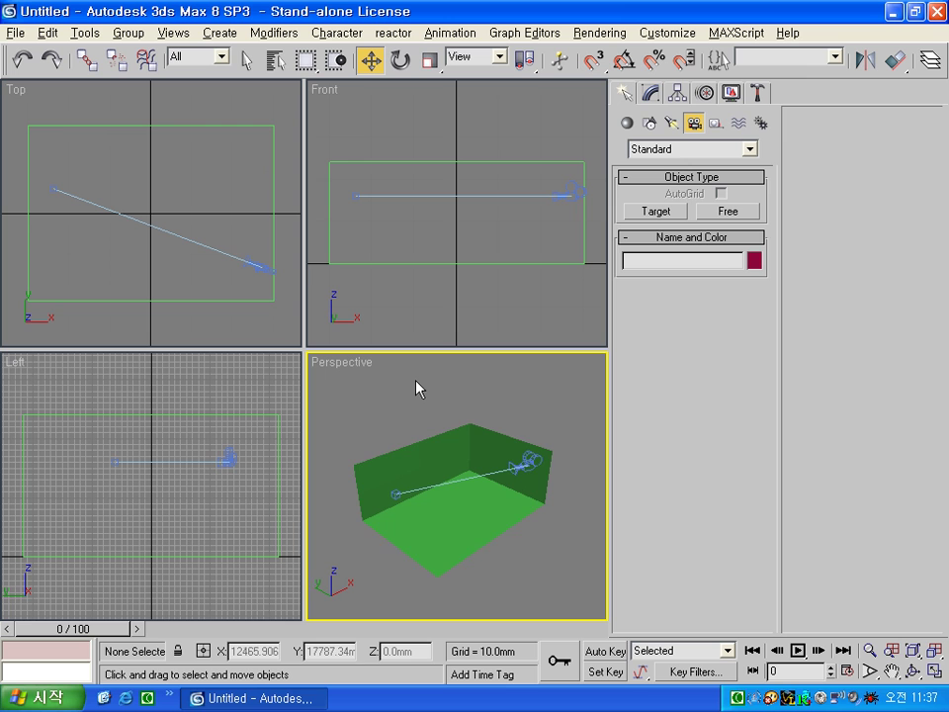
# Step: Switch to the Camera01 view, set the camera lens to 26 mm, and hide cameras by category
pyautogui.press('c')
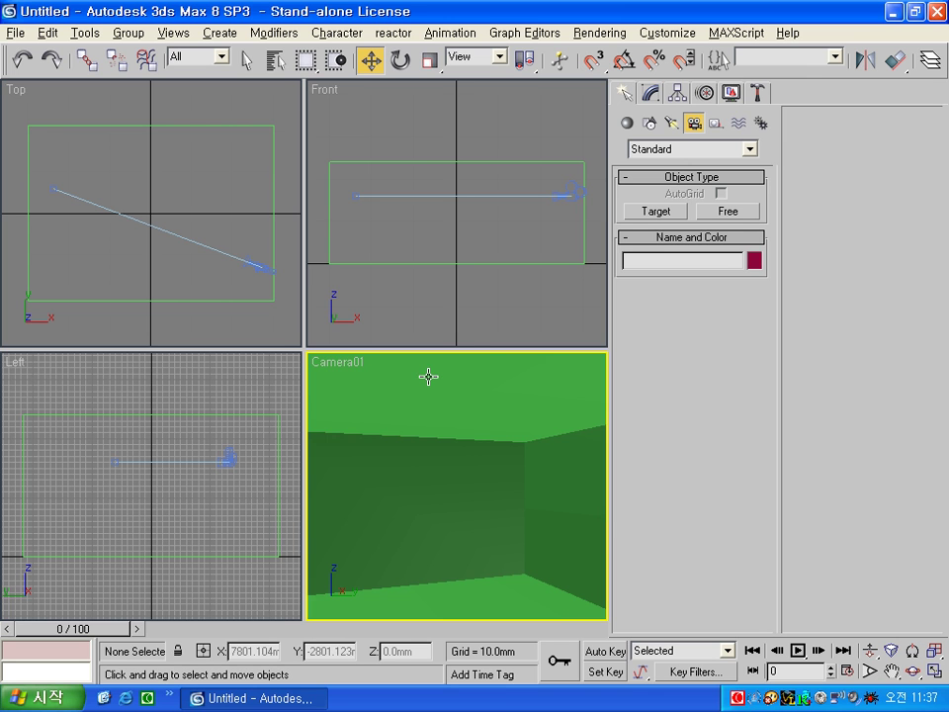
pyautogui.click(571, 192)
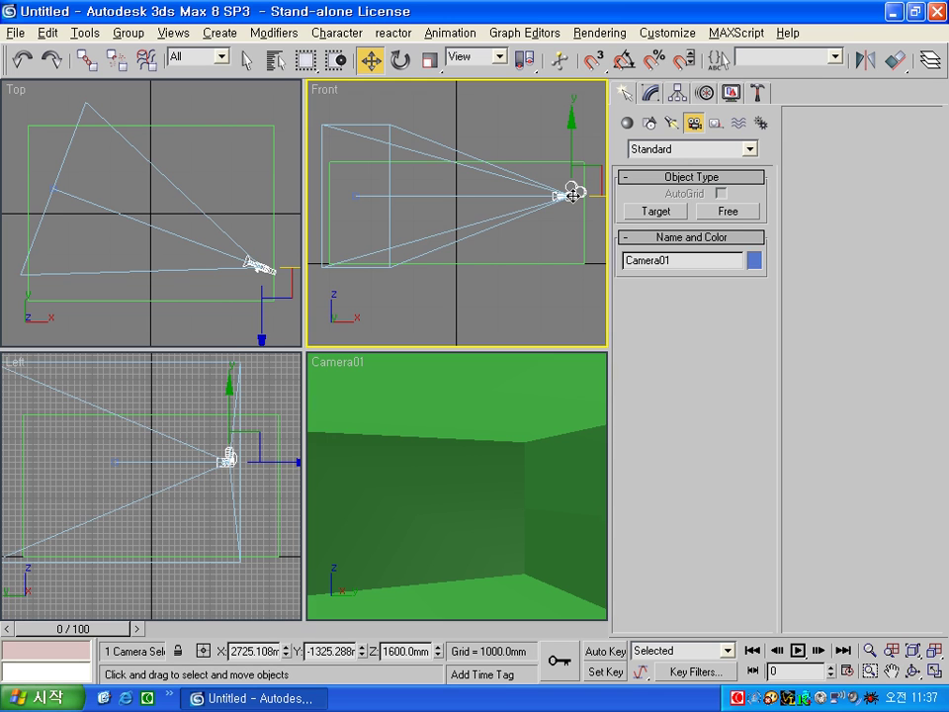
pyautogui.click(650, 92)
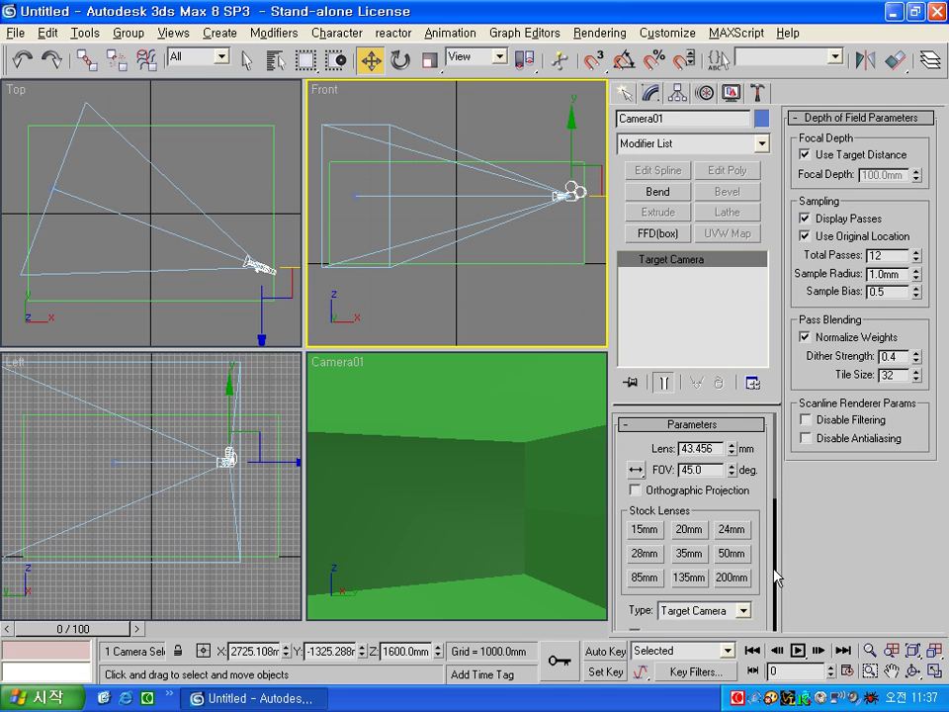
pyautogui.click(733, 531)
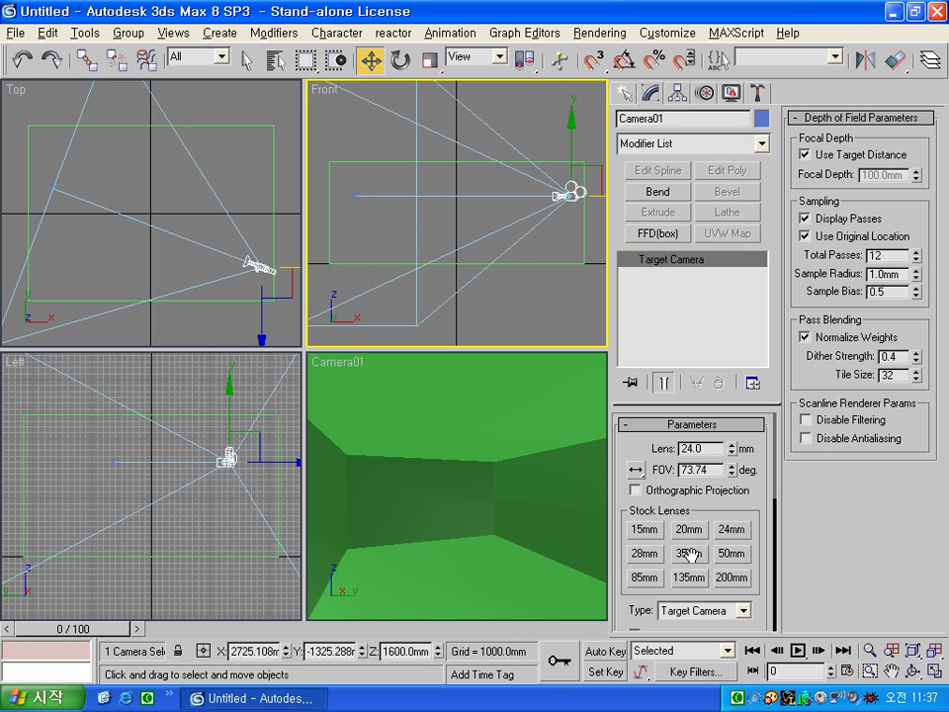
pyautogui.doubleClick(708, 448)
pyautogui.write('26')
pyautogui.press('Return')
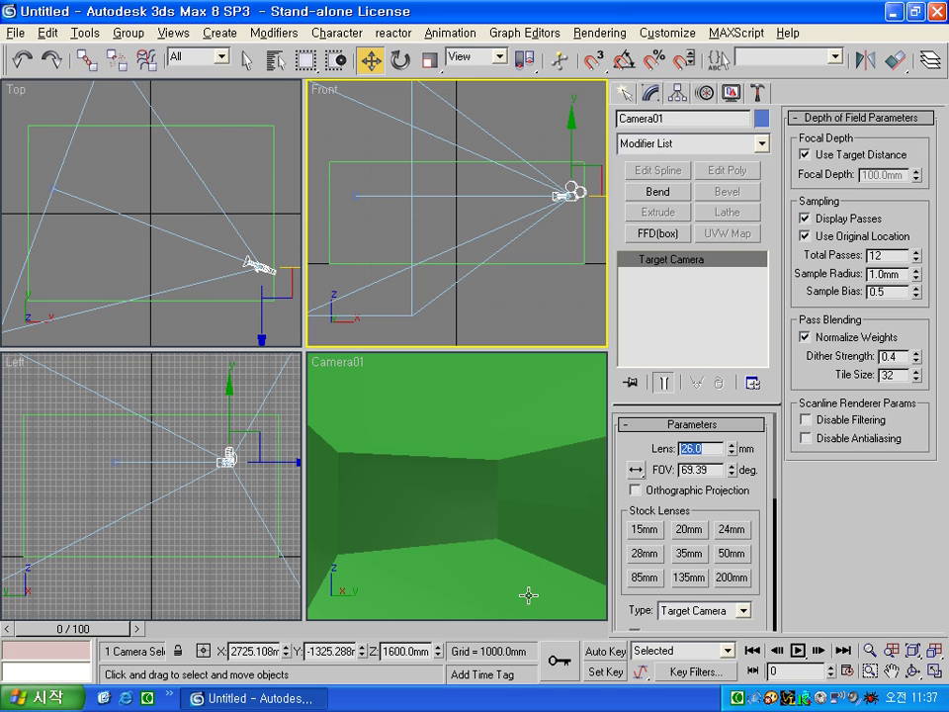
pyautogui.click(729, 93)
pyautogui.click(638, 324)
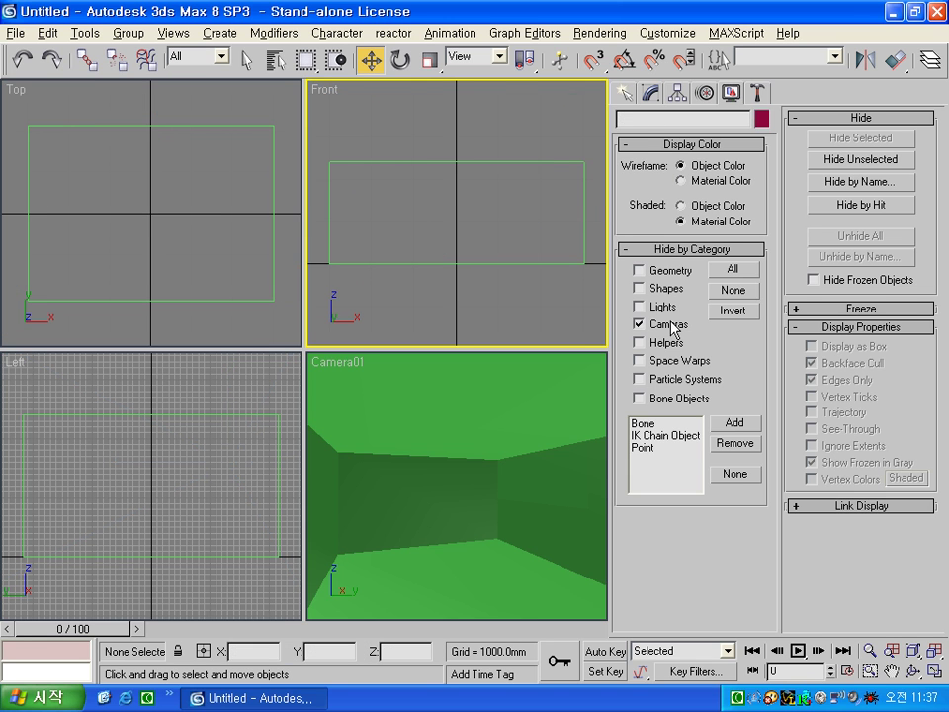
# Step: Select the 벽 wall object in the viewport and show its Editable Poly stack in Modify
pyautogui.click(226, 265)
pyautogui.click(446, 510)
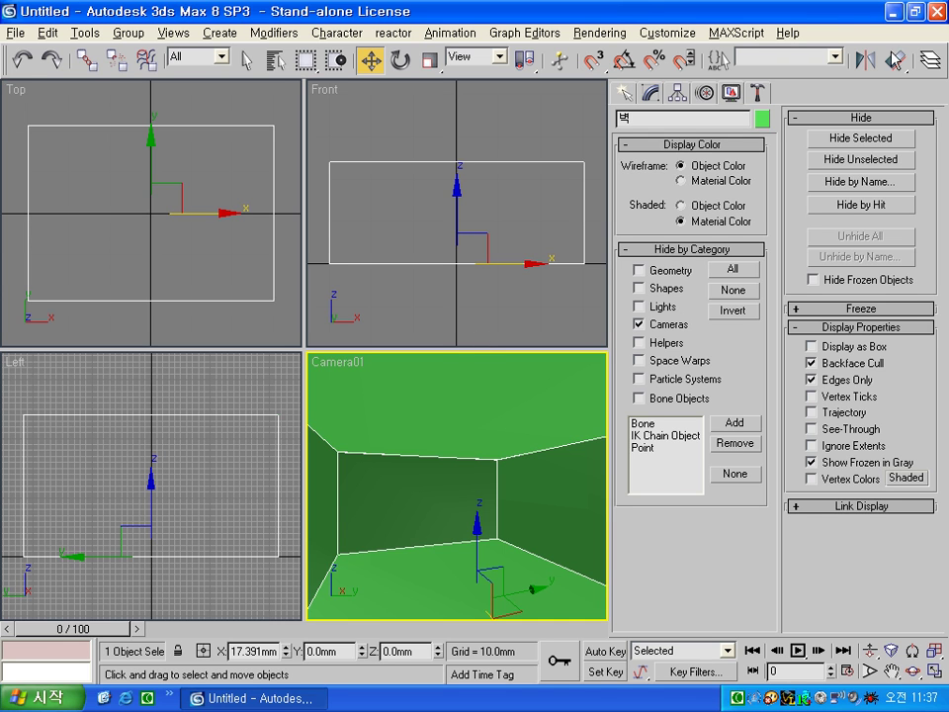
pyautogui.click(651, 93)
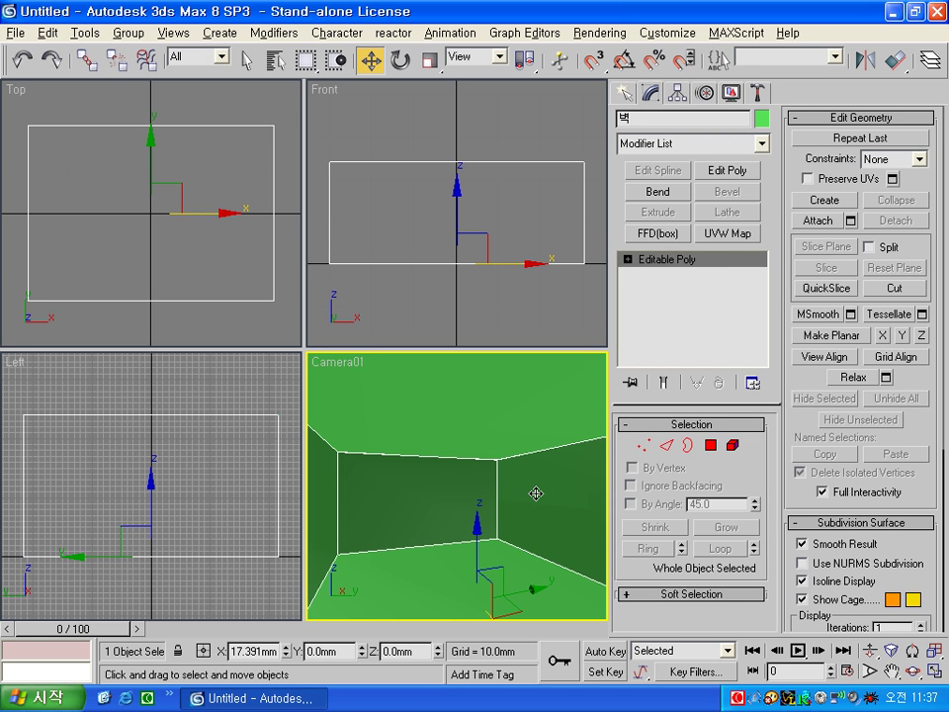
# Step: Isolate the 벽 wall with Alt+Q and switch to Edge sub-object level
pyautogui.hotkey('alt', 'q')
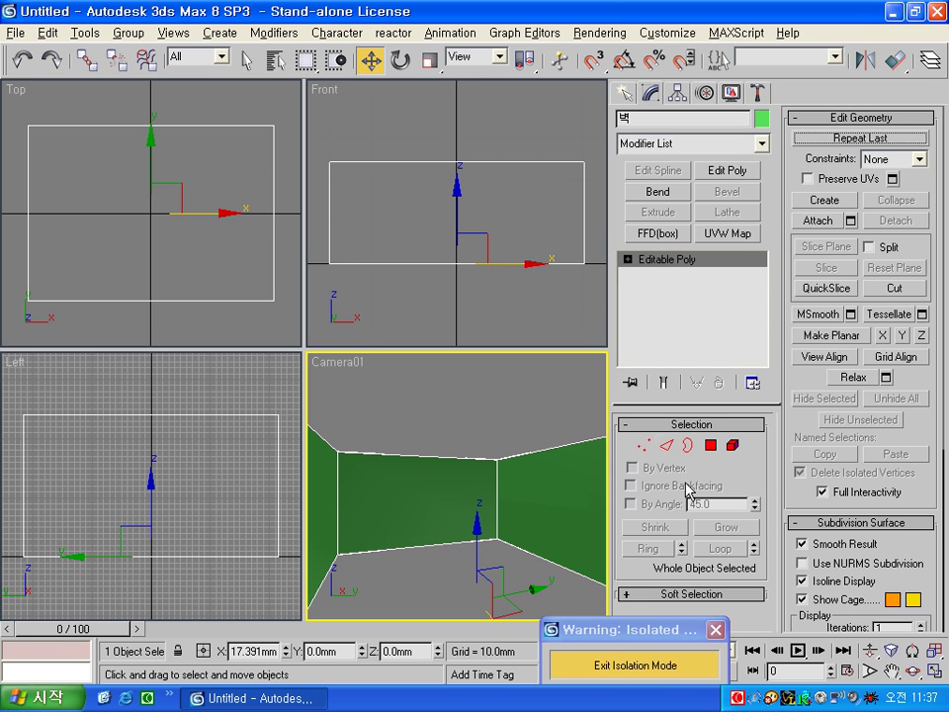
pyautogui.click(670, 447)
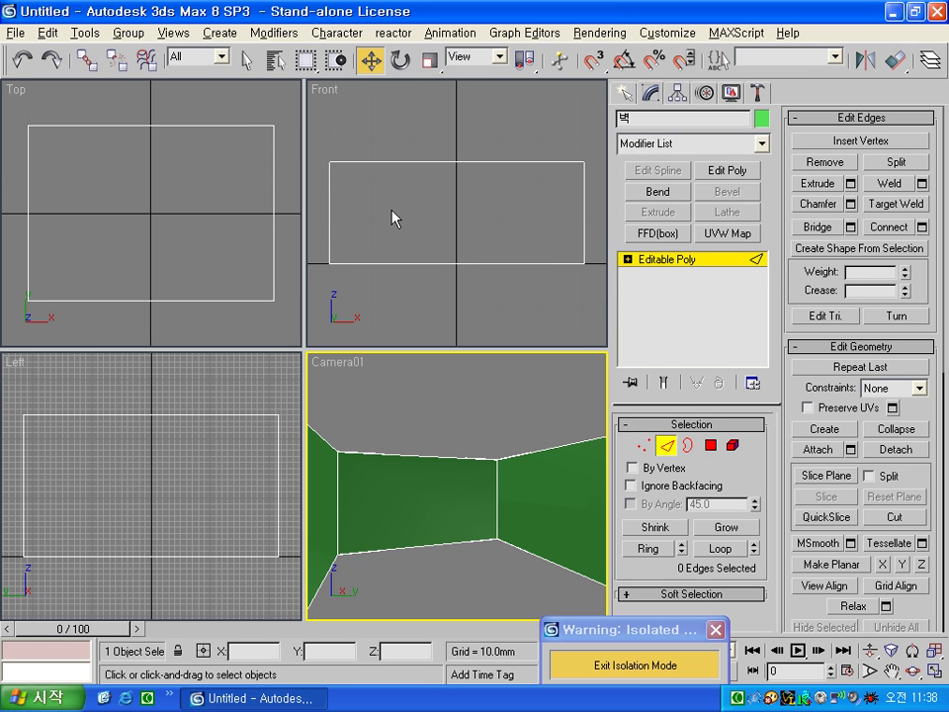
# Step: Connect the long wall's top and bottom edges with 4 segments, then switch to Polygon level and deselect
pyautogui.click(163, 126)
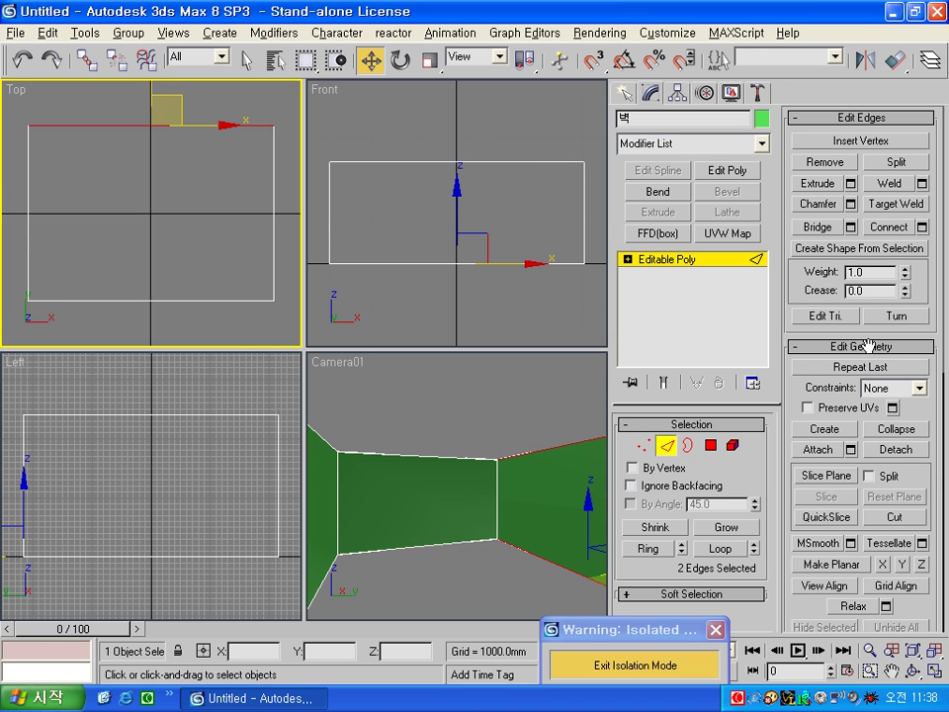
pyautogui.click(922, 228)
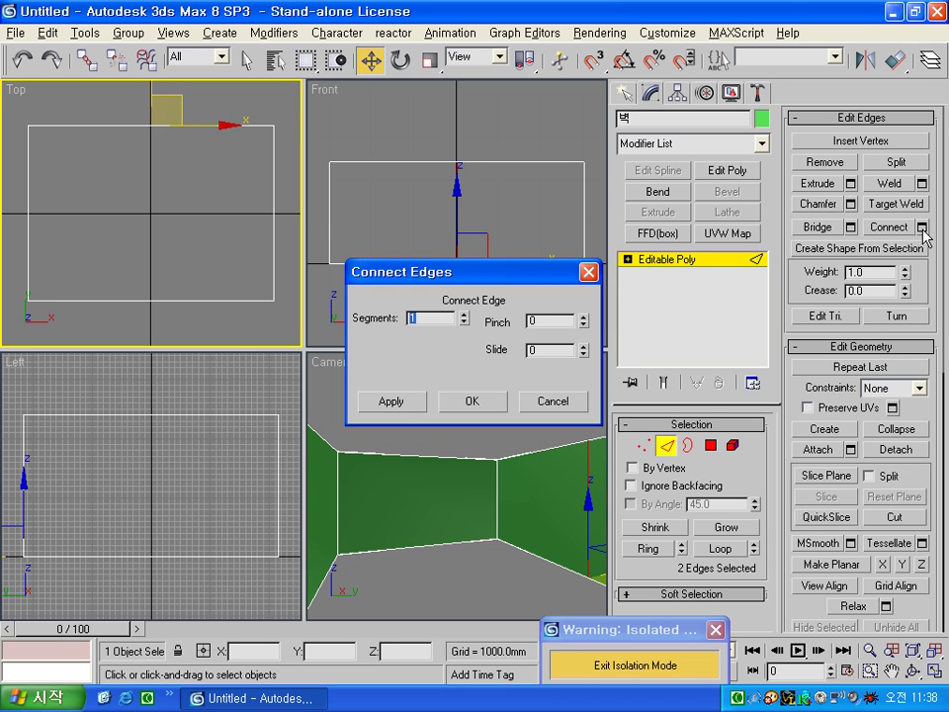
pyautogui.write('4')
pyautogui.click(491, 405)
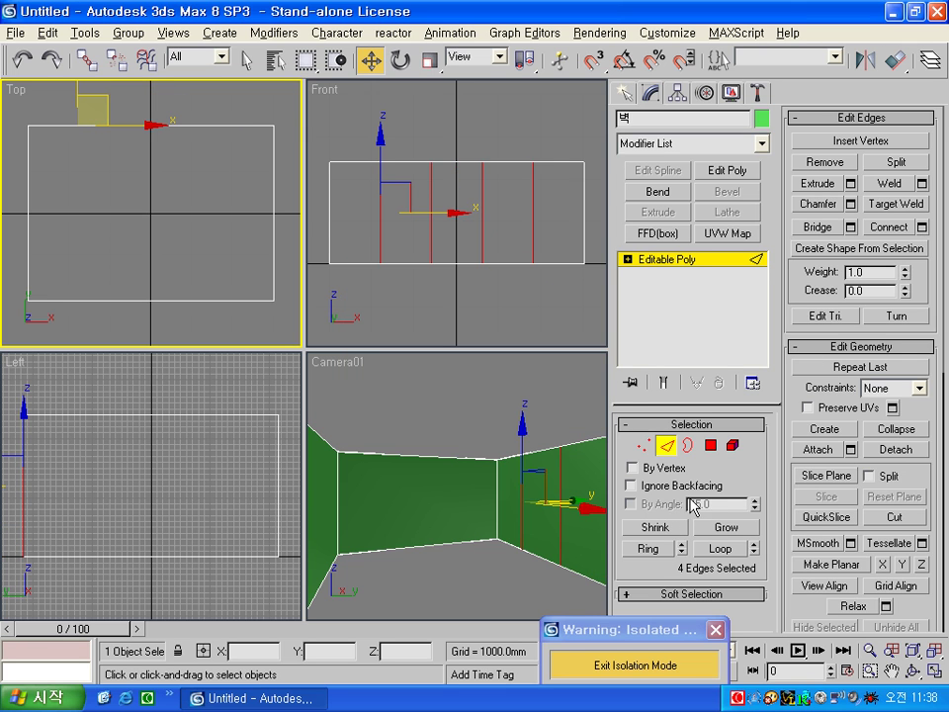
pyautogui.click(711, 447)
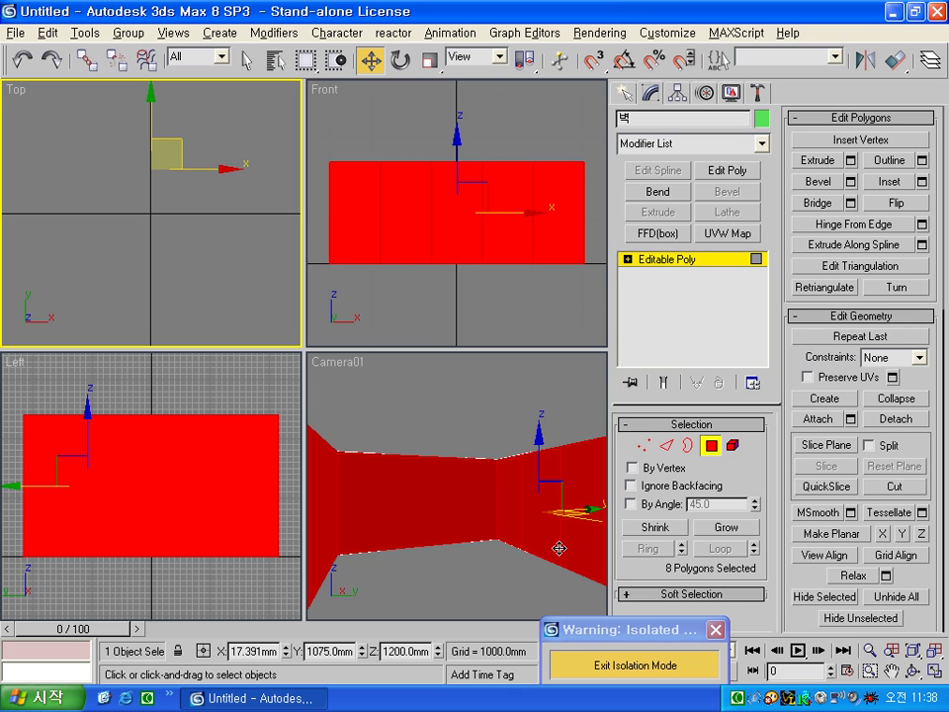
pyautogui.click(249, 140)
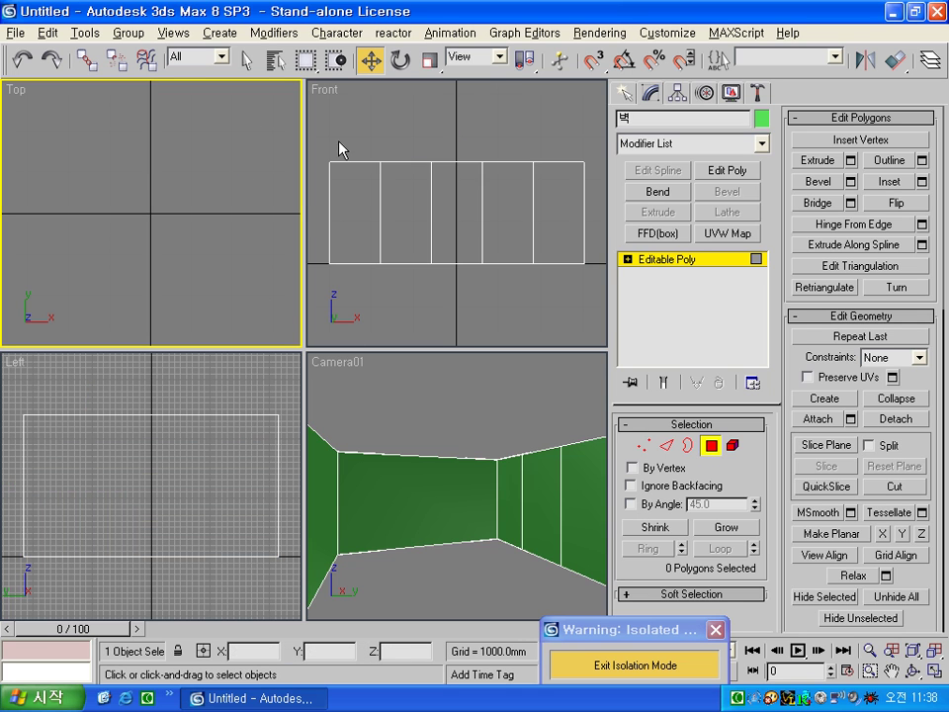
# Step: Convert the camera view to Perspective, orbit to face the long wall, and select its first panel
pyautogui.click(480, 416)
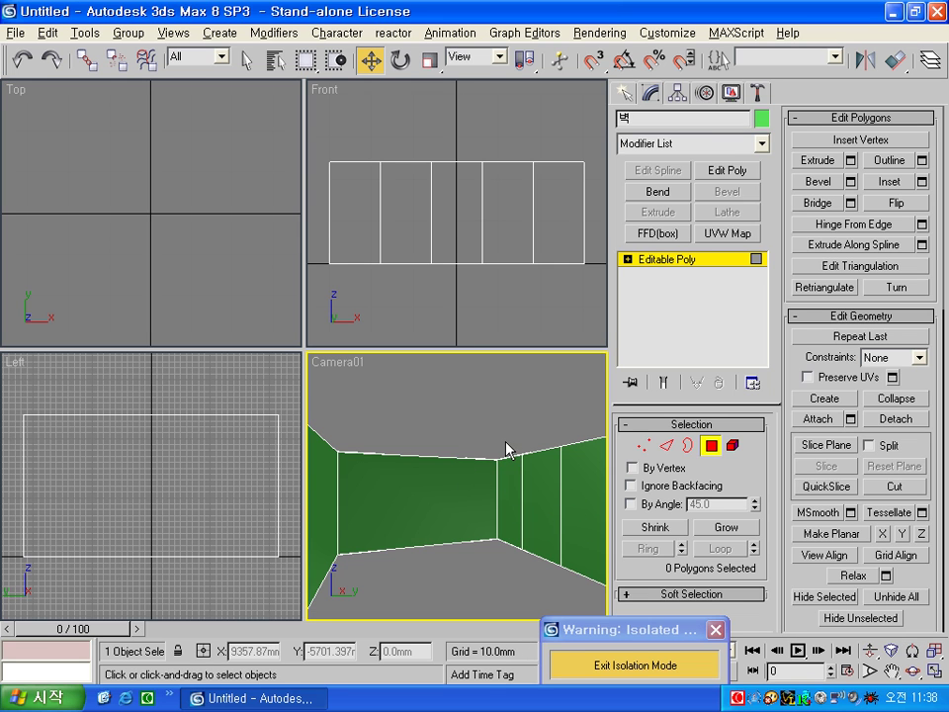
pyautogui.press('p')
pyautogui.moveTo(524, 434)
pyautogui.mouseDown(button='middle')
pyautogui.moveTo(507, 491)
pyautogui.moveTo(434, 491)
pyautogui.mouseUp(button='middle')
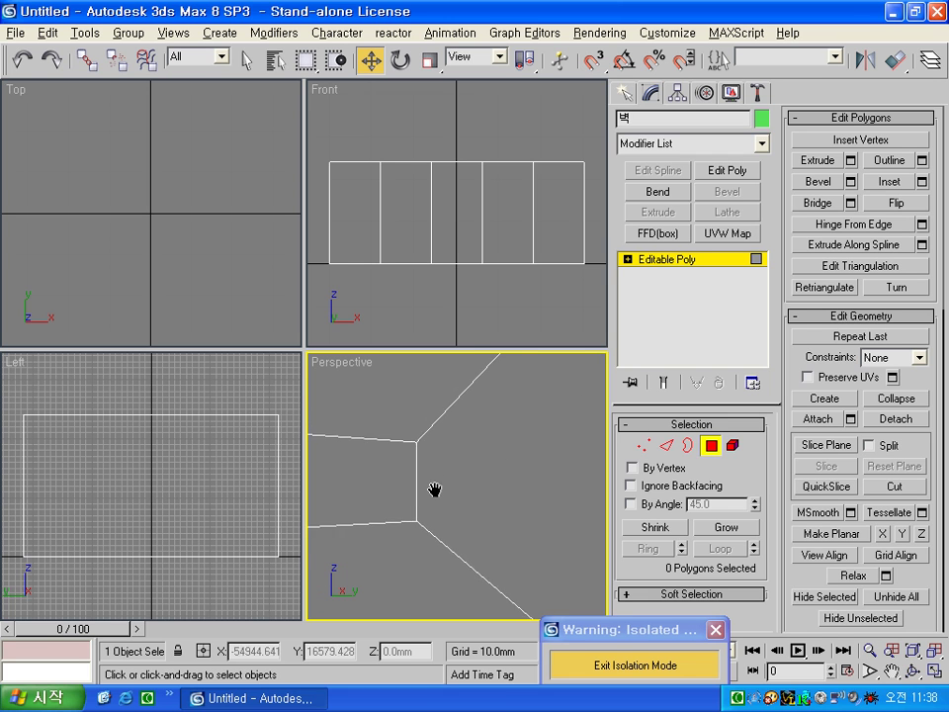
pyautogui.scroll(-3, 477, 493)
pyautogui.scroll(-2, 478, 494)
pyautogui.moveTo(492, 512)
pyautogui.keyDown('alt'); pyautogui.mouseDown(button='middle')
pyautogui.moveTo(513, 532)
pyautogui.moveTo(523, 508)
pyautogui.mouseUp(button='middle'); pyautogui.keyUp('alt')
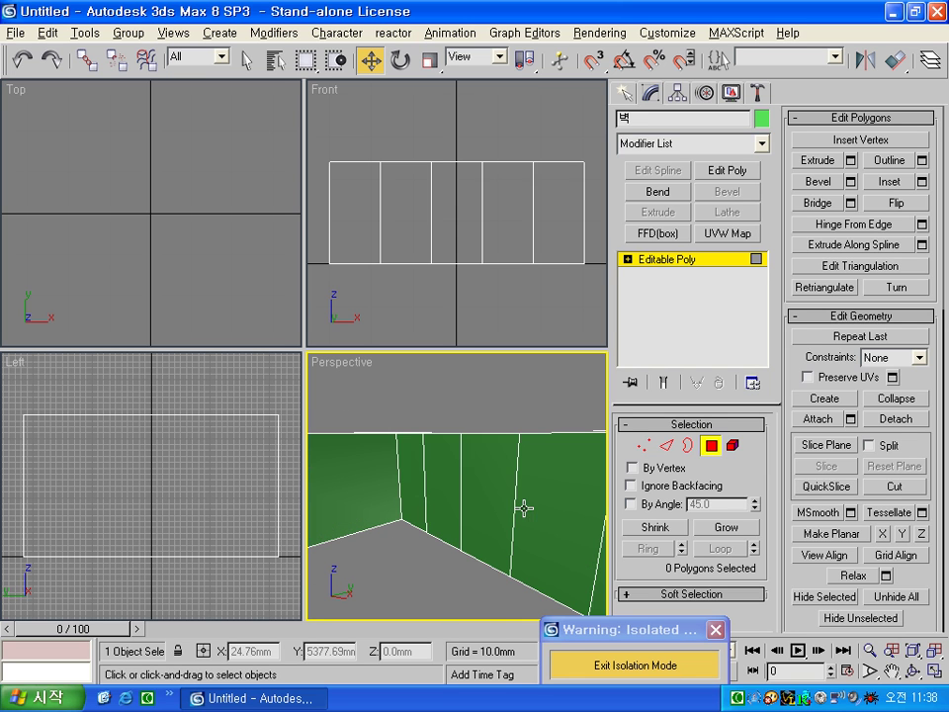
pyautogui.click(403, 476)
# Step: Add the remaining four wall panels to the polygon selection
pyautogui.keyDown('ctrl'); pyautogui.click(484, 491); pyautogui.keyUp('ctrl')
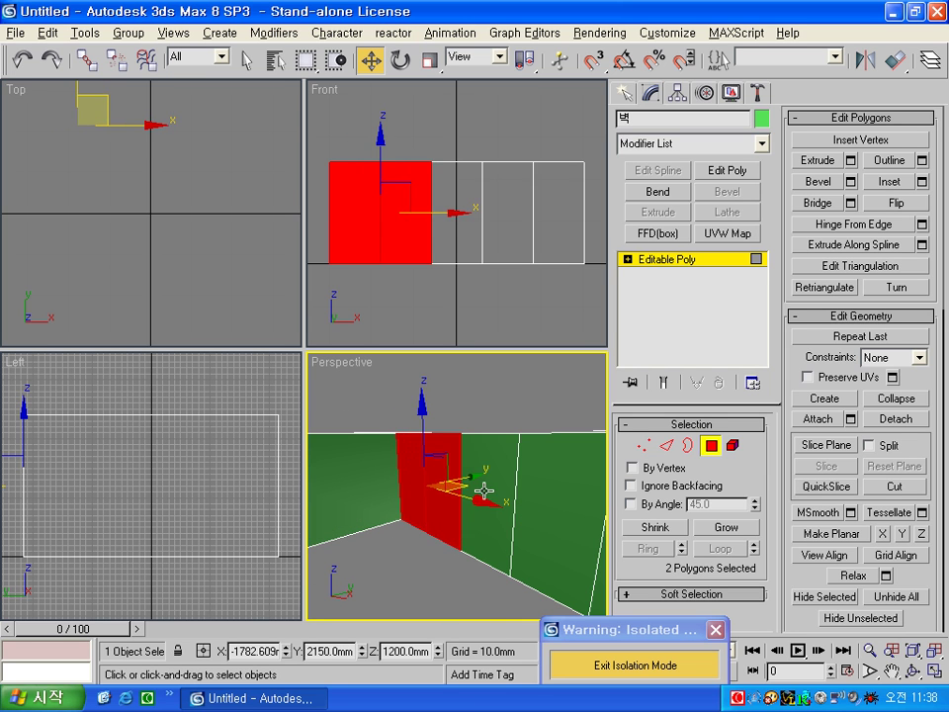
pyautogui.keyDown('ctrl'); pyautogui.click(493, 485); pyautogui.keyUp('ctrl')
pyautogui.keyDown('ctrl'); pyautogui.click(547, 489); pyautogui.keyUp('ctrl')
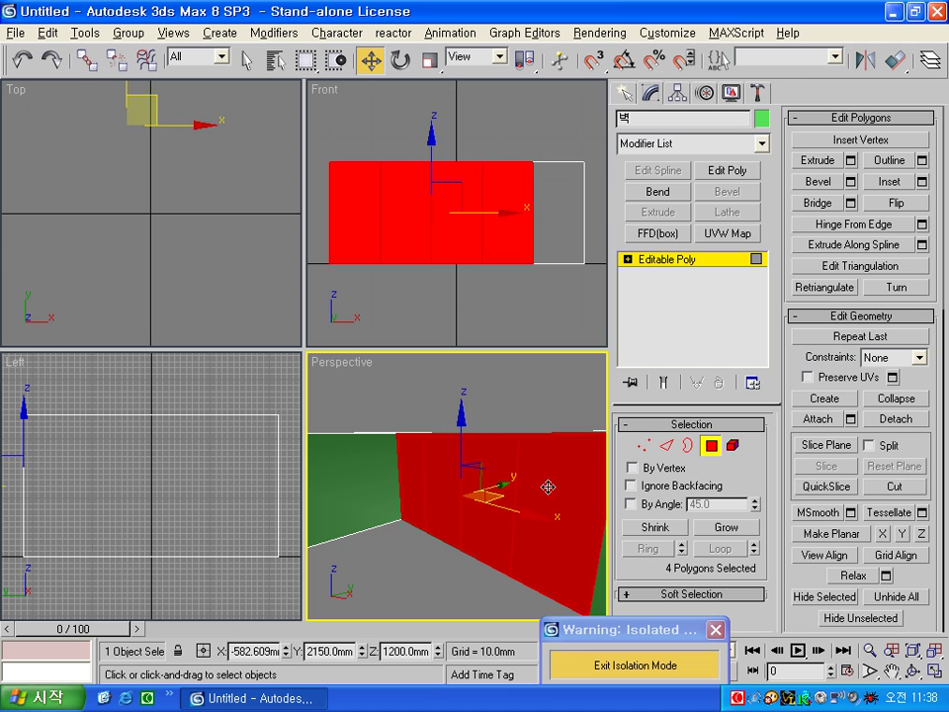
pyautogui.keyDown('ctrl'); pyautogui.click(578, 578); pyautogui.keyUp('ctrl')
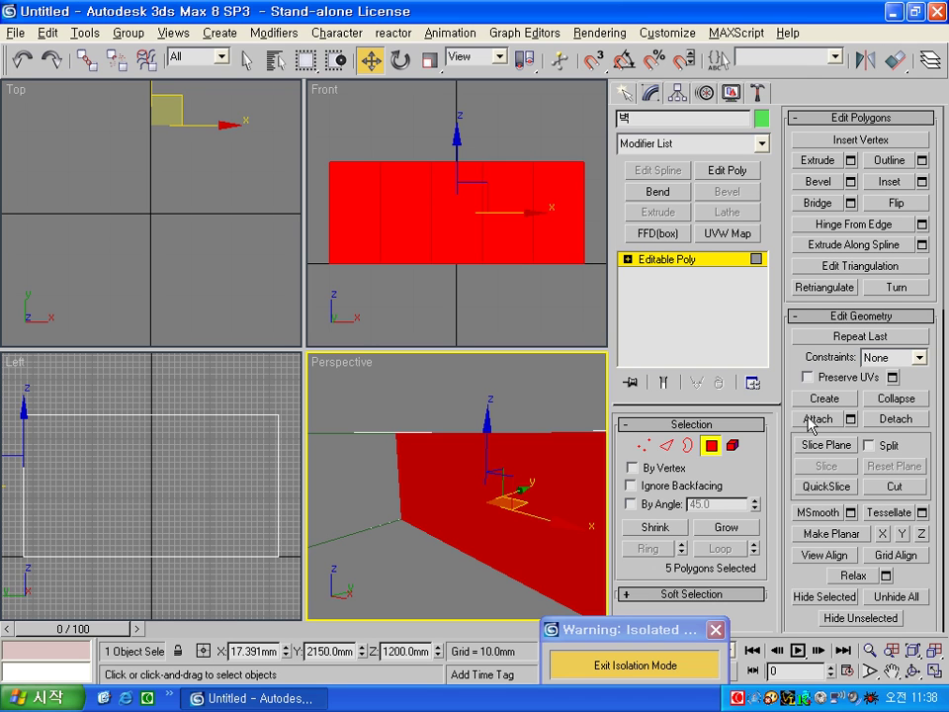
# Step: Bevel the selected panels by polygon with a negative outline amount
pyautogui.click(850, 181)
pyautogui.click(405, 358)
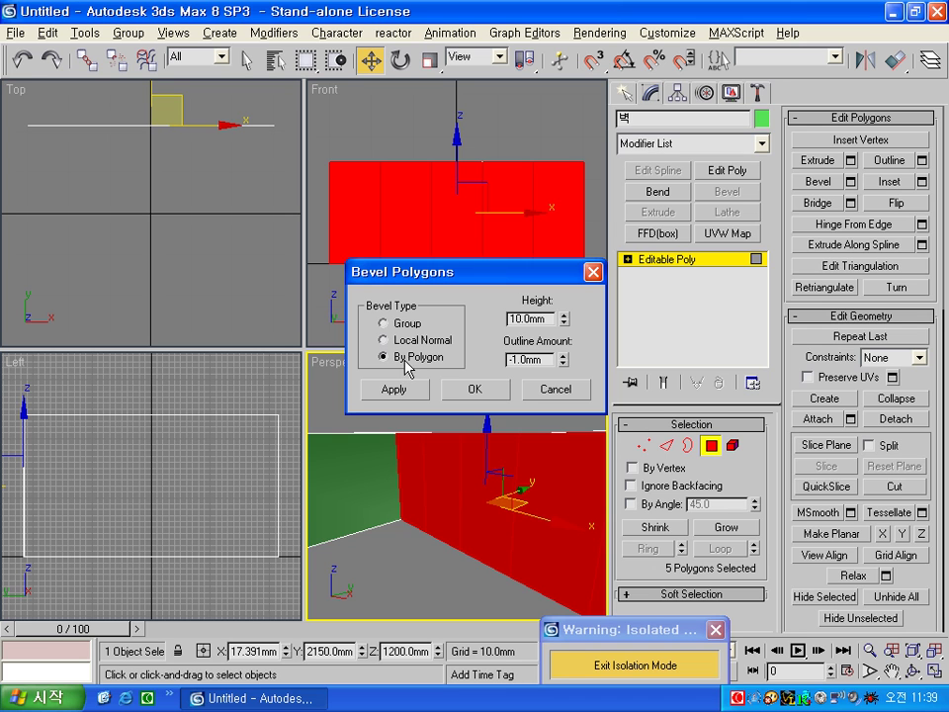
pyautogui.doubleClick(529, 359)
pyautogui.write('-3')
pyautogui.click(472, 389)
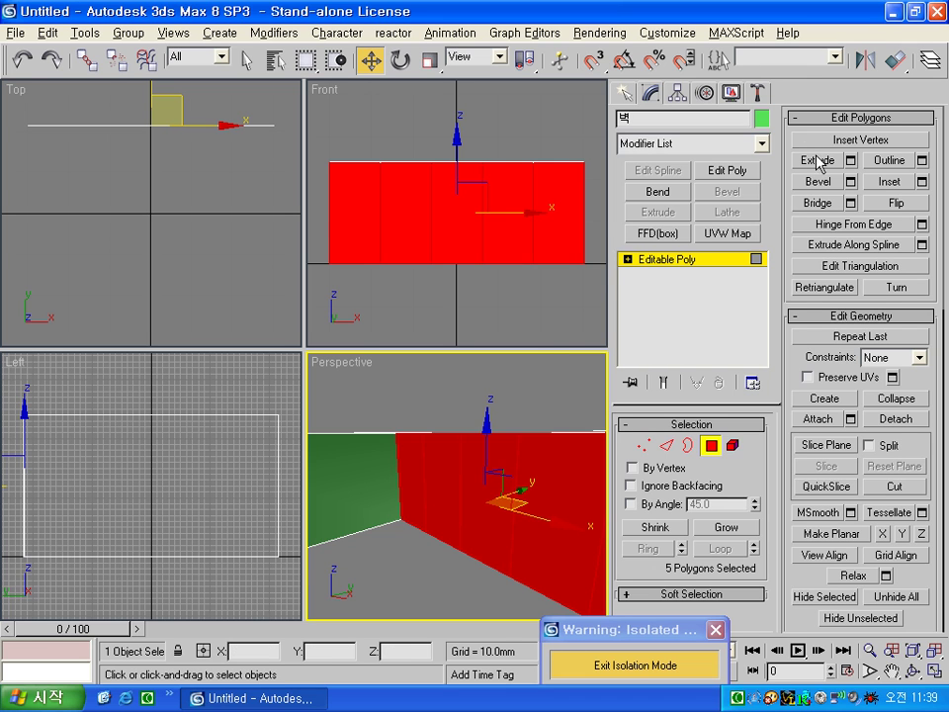
# Step: Extrude the five selected wall panels as a group by 10.0 mm
pyautogui.click(850, 161)
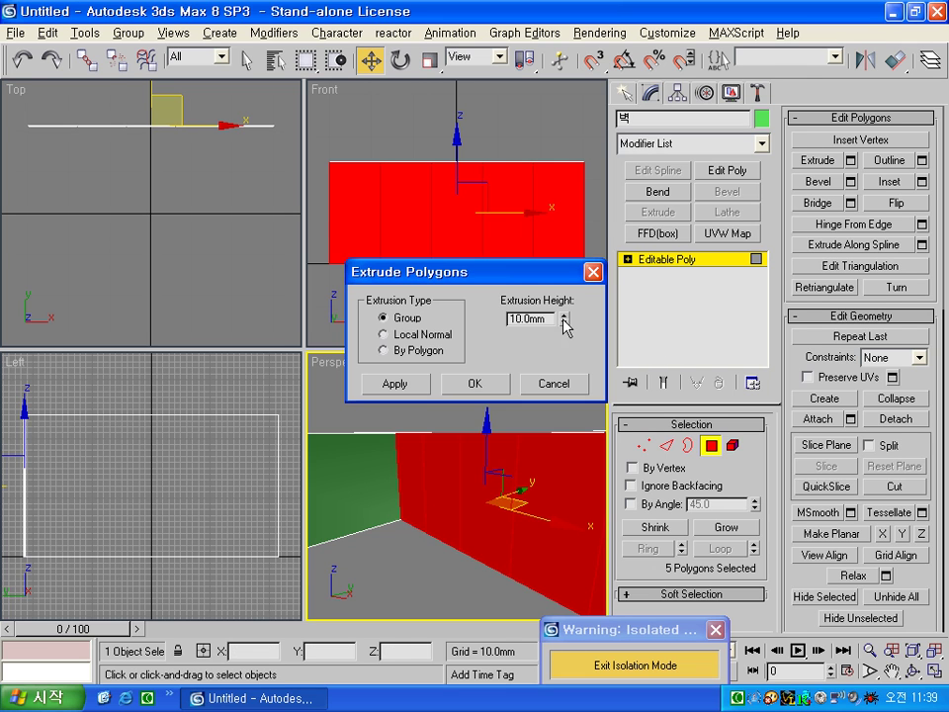
pyautogui.click(476, 384)
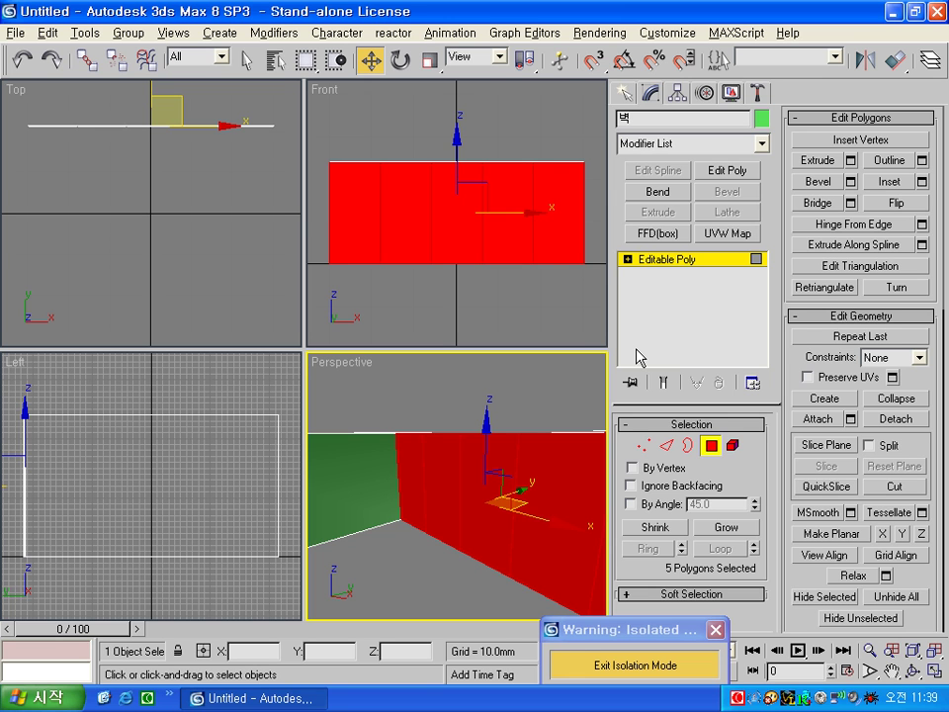
# Step: Select two horizontal wall edges in the Top view and preview a 4-segment edge Connect
pyautogui.click(667, 445)
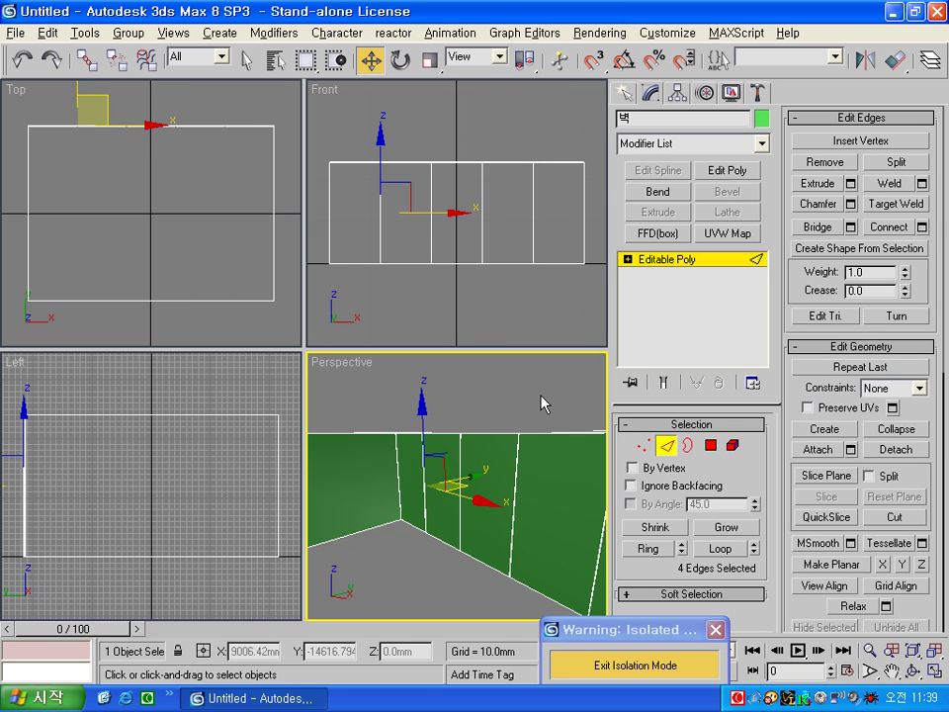
pyautogui.click(187, 276)
pyautogui.moveTo(187, 276); pyautogui.dragTo(144, 330)
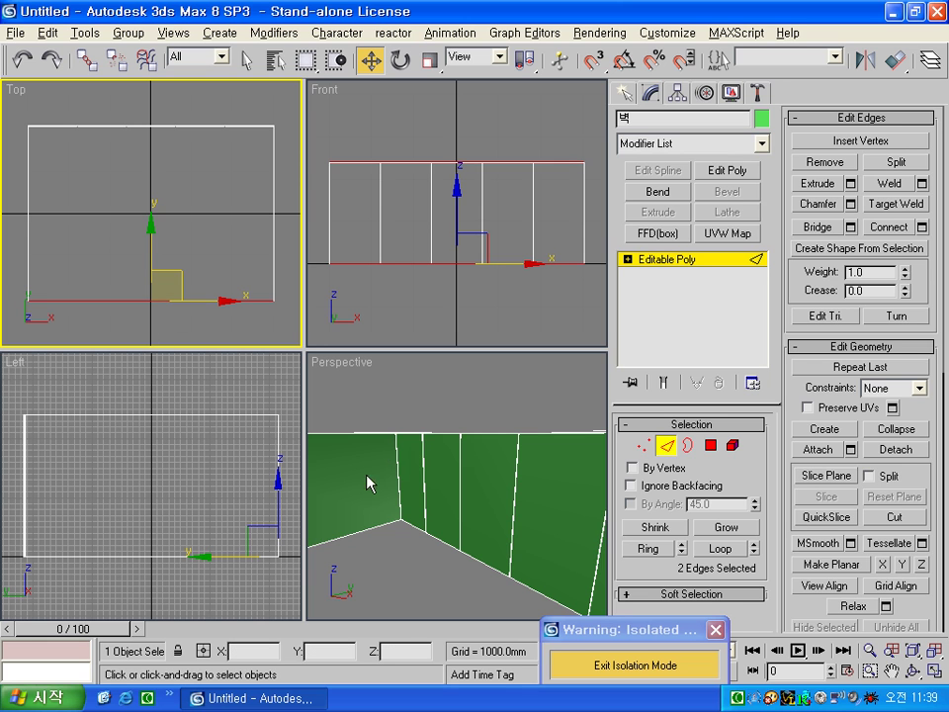
pyautogui.rightClick(392, 567)
pyautogui.moveTo(392, 570)
pyautogui.keyDown('alt'); pyautogui.mouseDown(button='middle')
pyautogui.moveTo(515, 508)
pyautogui.moveTo(430, 555)
pyautogui.moveTo(346, 558)
pyautogui.moveTo(369, 475)
pyautogui.moveTo(465, 493)
pyautogui.moveTo(417, 534)
pyautogui.moveTo(405, 420)
pyautogui.mouseUp(button='middle'); pyautogui.keyUp('alt')
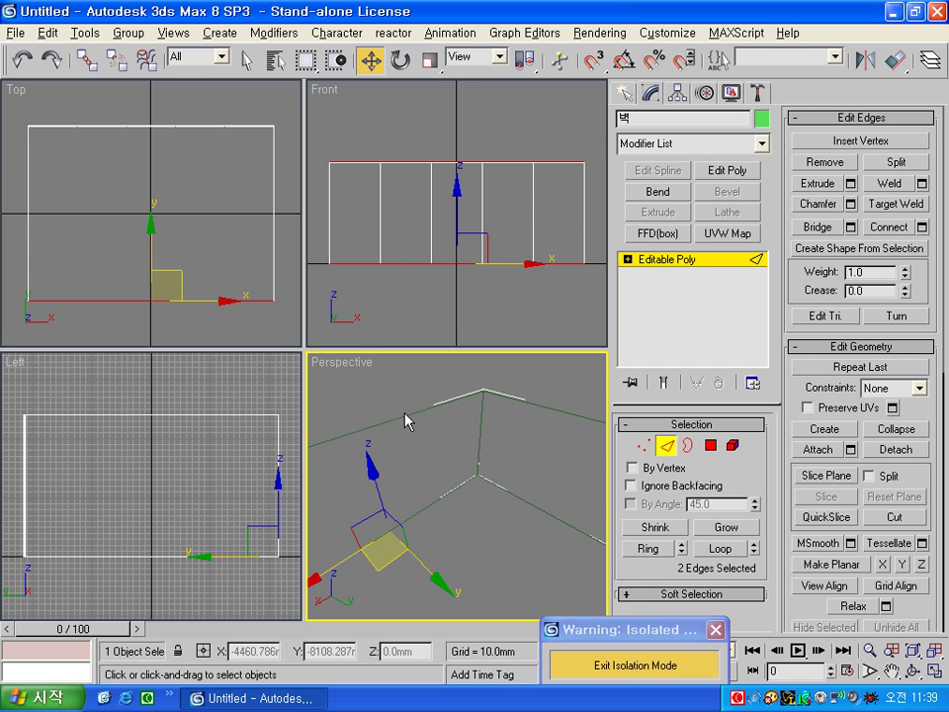
pyautogui.moveTo(424, 513)
pyautogui.keyDown('alt'); pyautogui.mouseDown(button='middle')
pyautogui.moveTo(456, 424)
pyautogui.moveTo(439, 475)
pyautogui.moveTo(464, 523)
pyautogui.mouseUp(button='middle'); pyautogui.keyUp('alt')
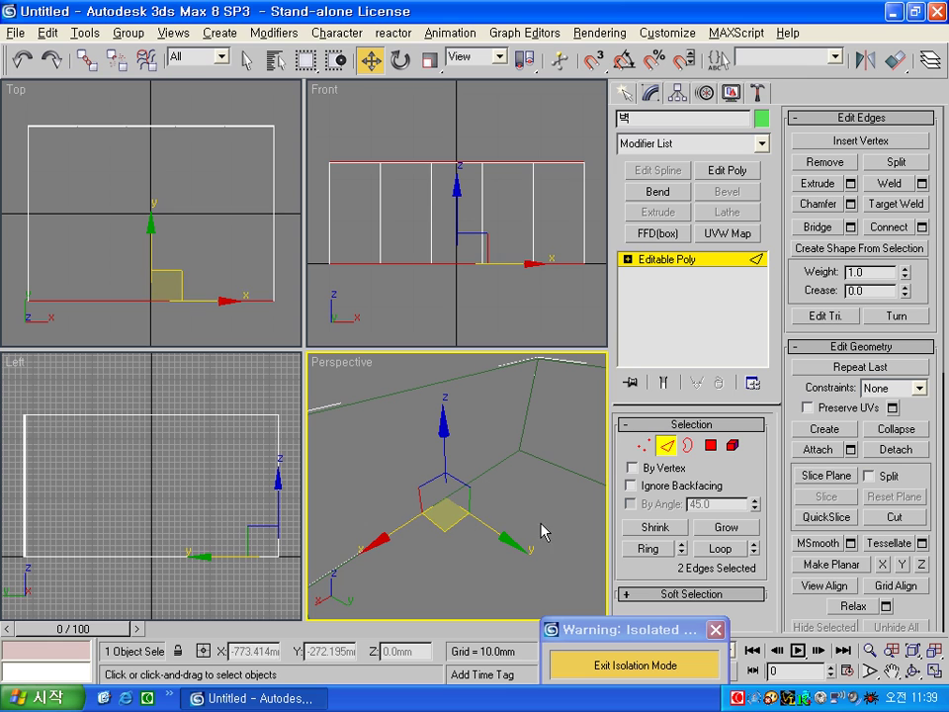
pyautogui.click(921, 227)
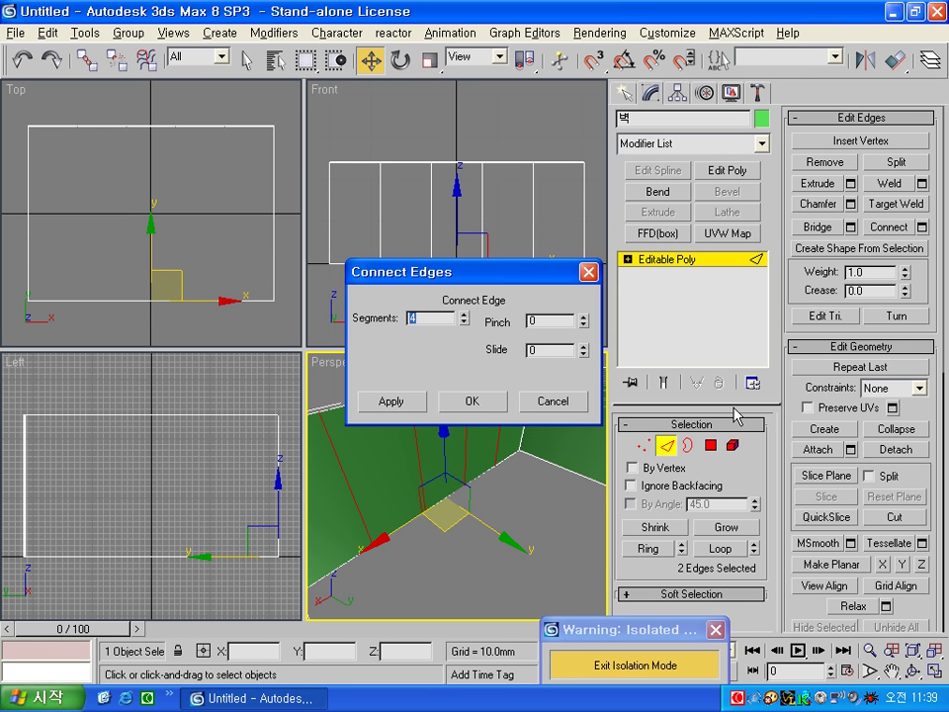
# Step: Connect the two edges with 12 segments, then deselect them and restore shaded Perspective
pyautogui.write('12')
pyautogui.click(492, 407)
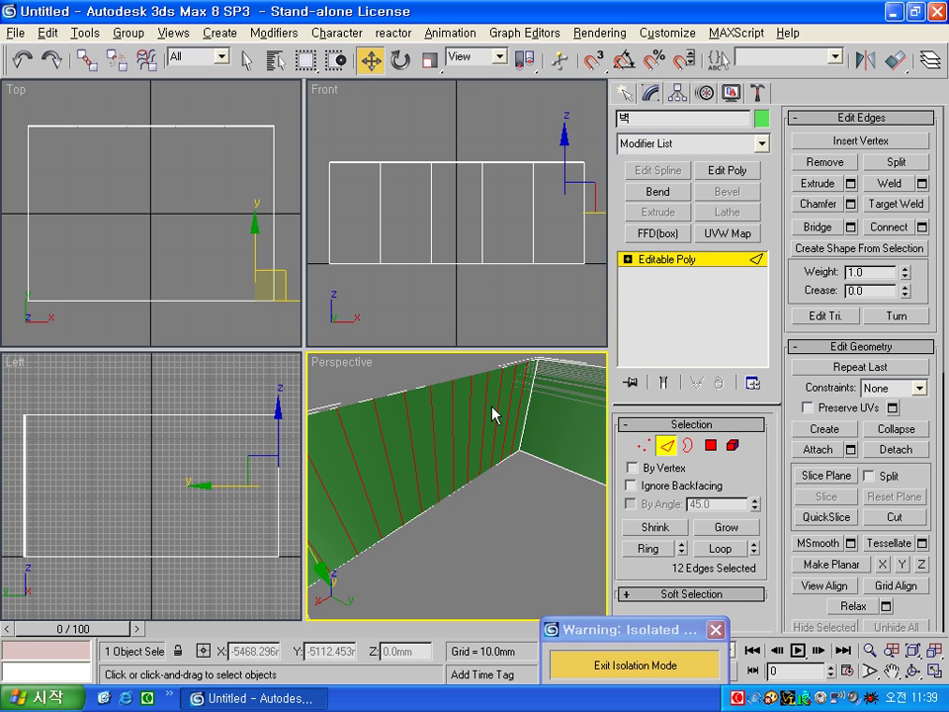
pyautogui.moveTo(492, 415); pyautogui.dragTo(339, 448)
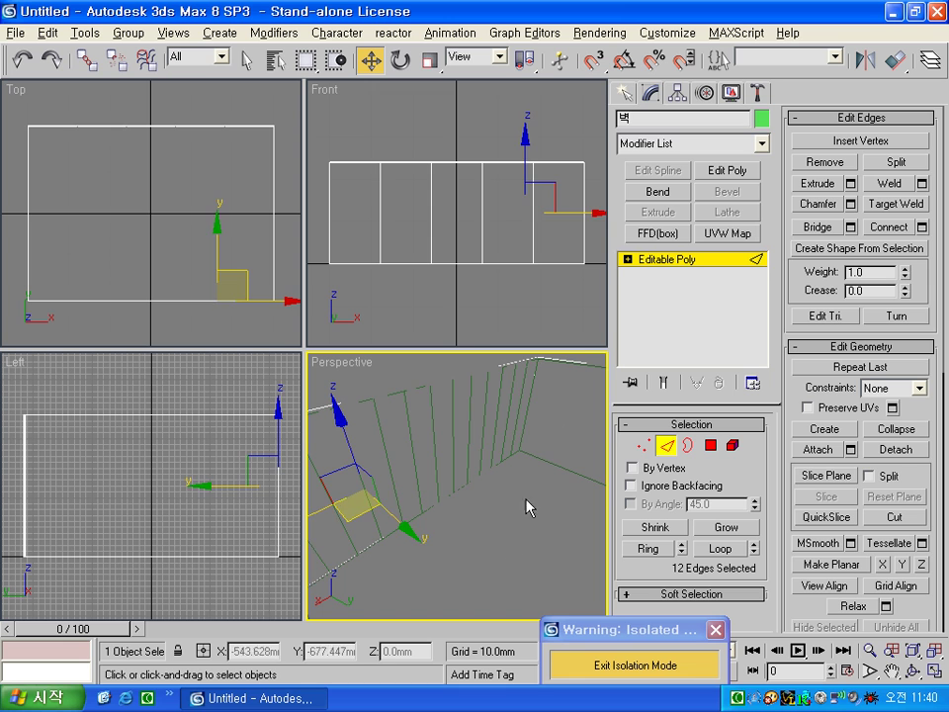
pyautogui.press('F3')
pyautogui.click(560, 448)
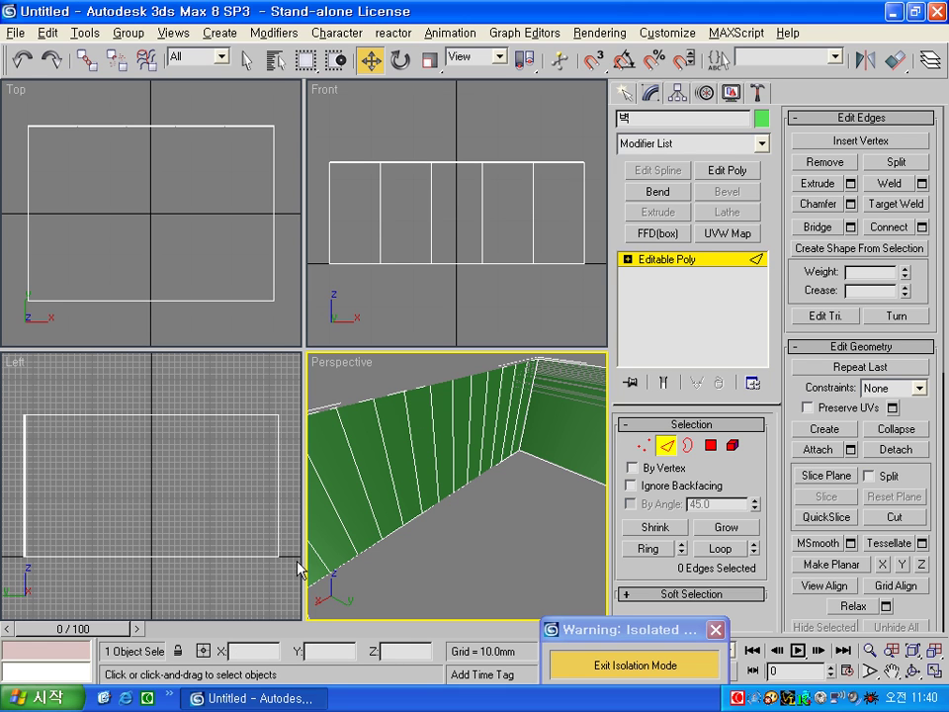
# Step: Select the wall's 14 vertical edges in the Left viewport
pyautogui.scroll(-2, 232, 588)
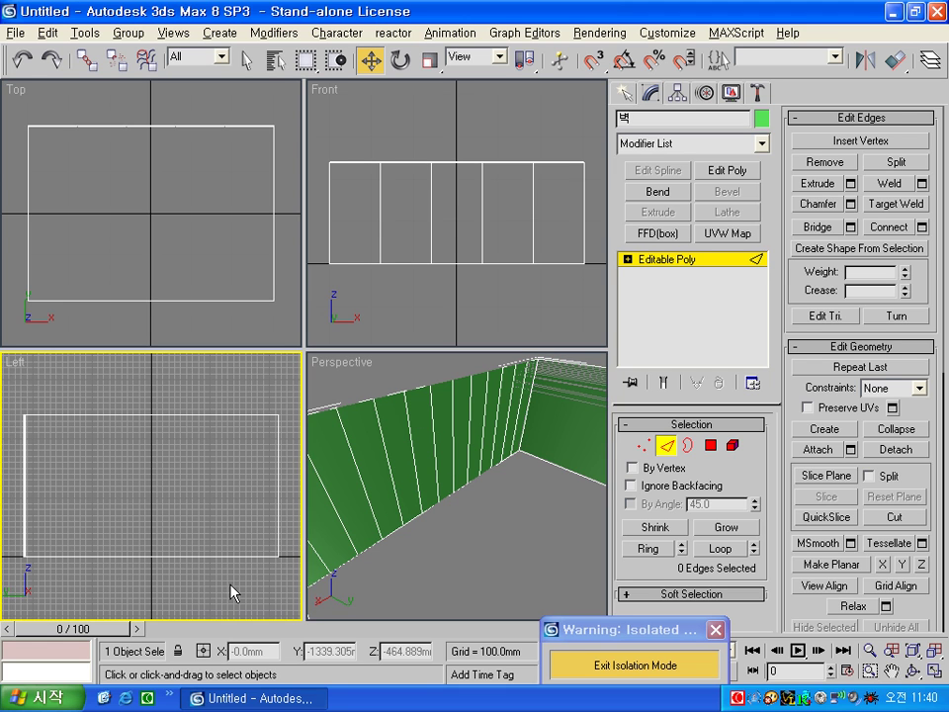
pyautogui.scroll(-2, 176, 584)
pyautogui.scroll(-1, 205, 595)
pyautogui.moveTo(205, 594); pyautogui.dragTo(264, 385)
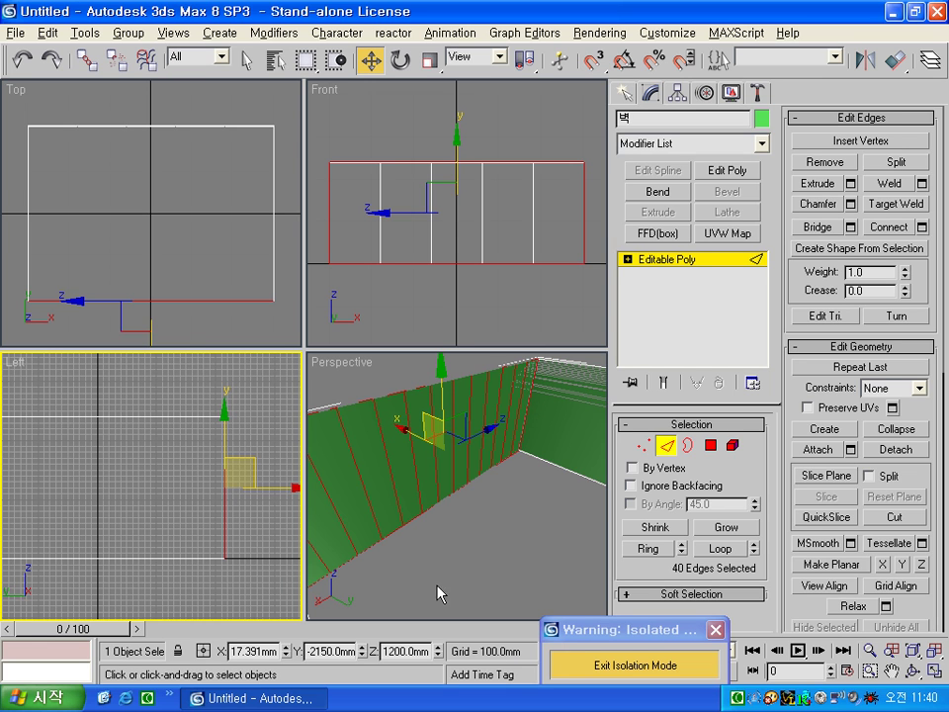
pyautogui.click(257, 556)
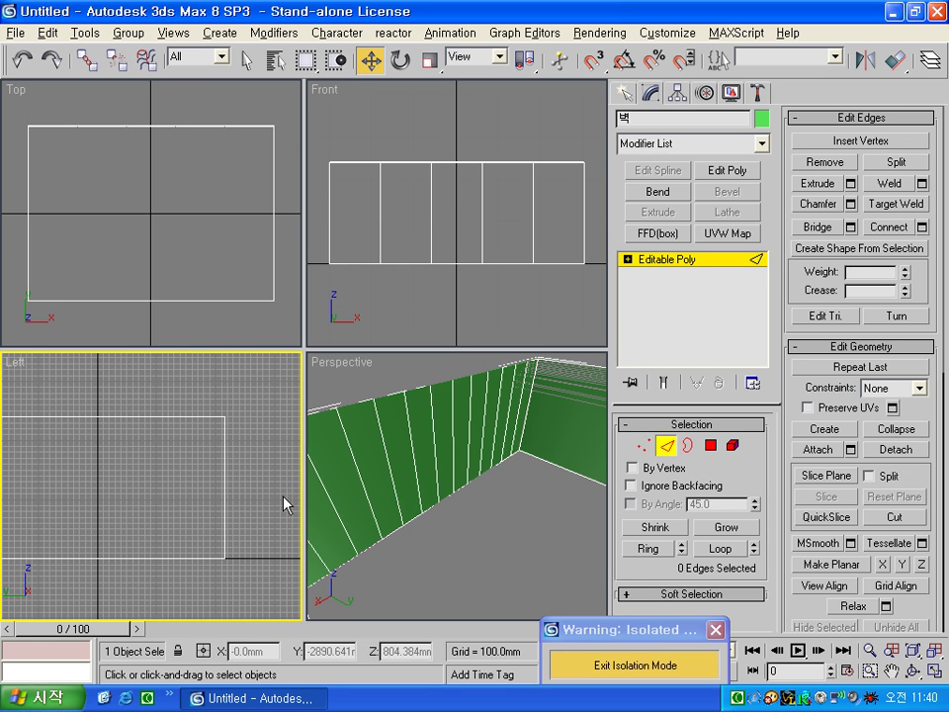
pyautogui.moveTo(203, 578); pyautogui.dragTo(271, 408)
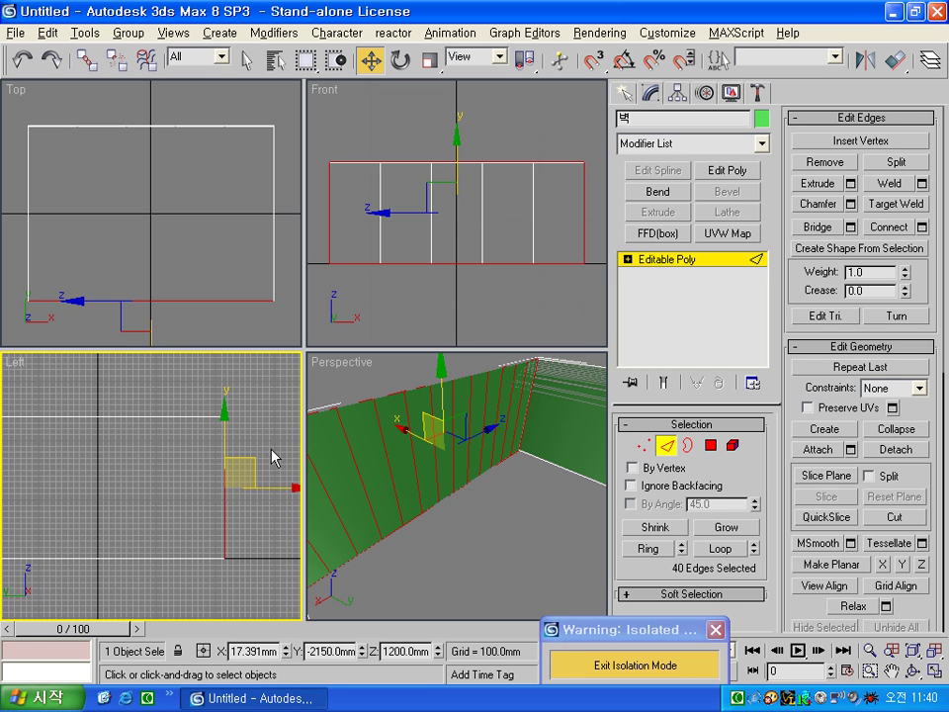
pyautogui.click(250, 484)
pyautogui.moveTo(250, 483); pyautogui.dragTo(206, 504)
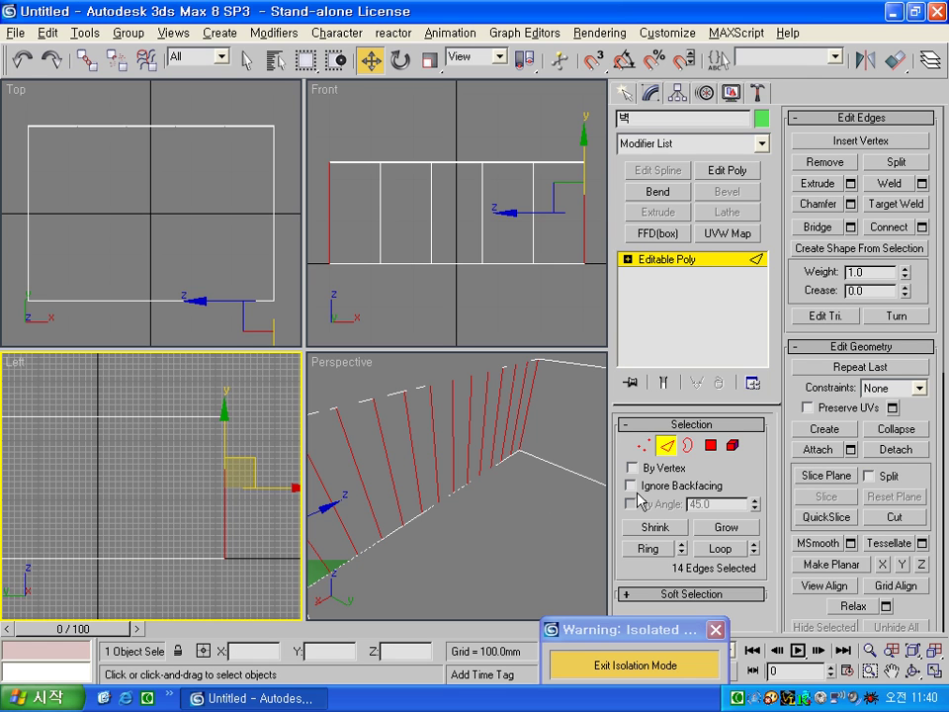
# Step: Connect the vertical edges with 8 segments, then switch to Polygon level
pyautogui.click(921, 226)
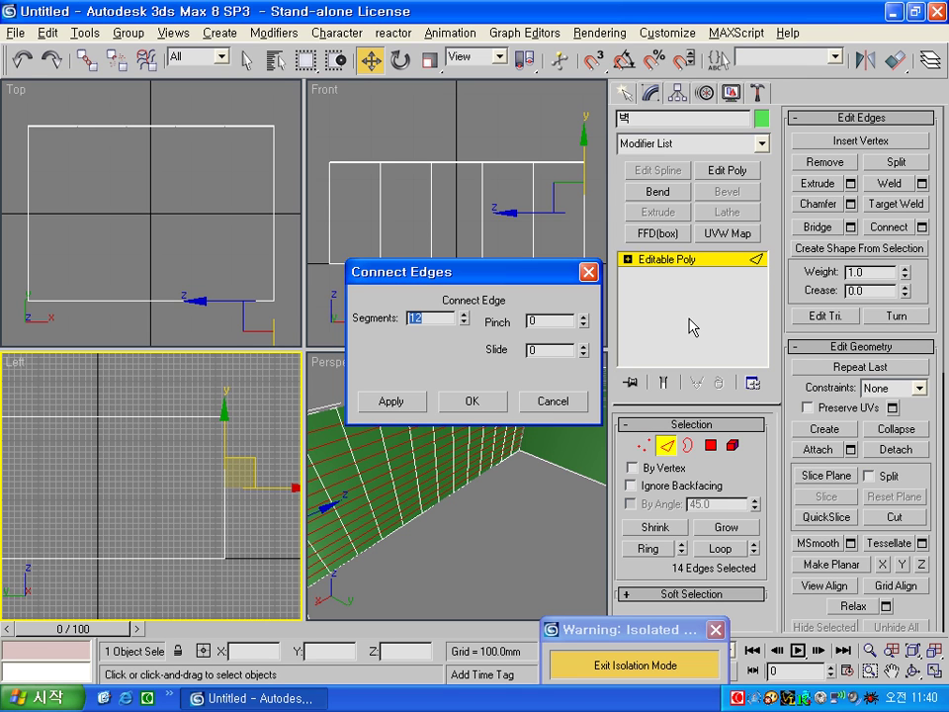
pyautogui.write('8')
pyautogui.click(478, 400)
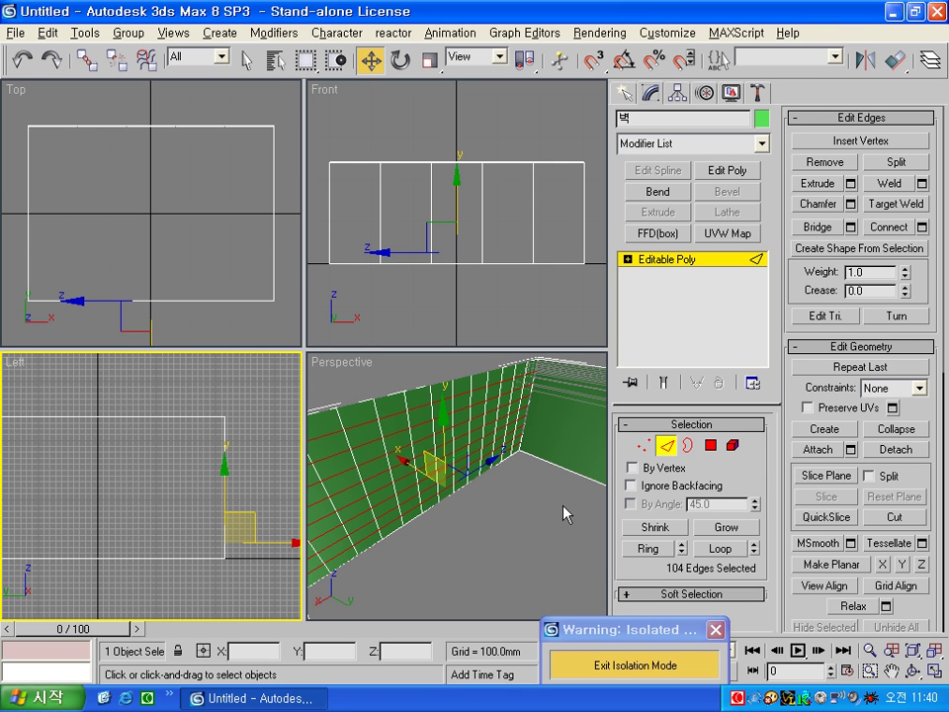
pyautogui.click(710, 444)
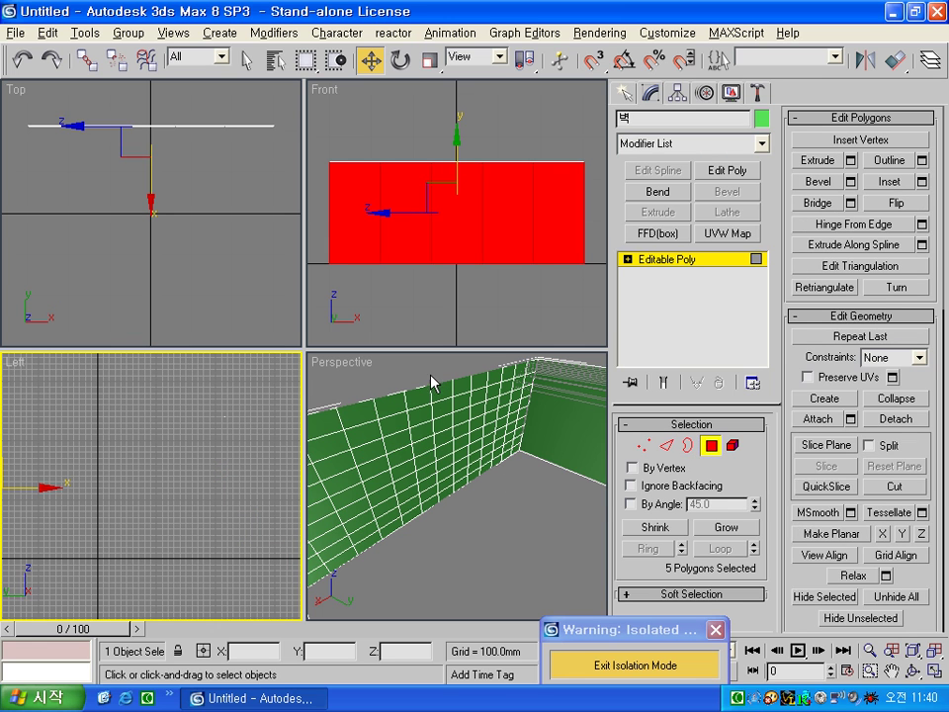
# Step: Select all 117 wall panels and bevel them by polygon with height 0, outline -5
pyautogui.click(233, 594)
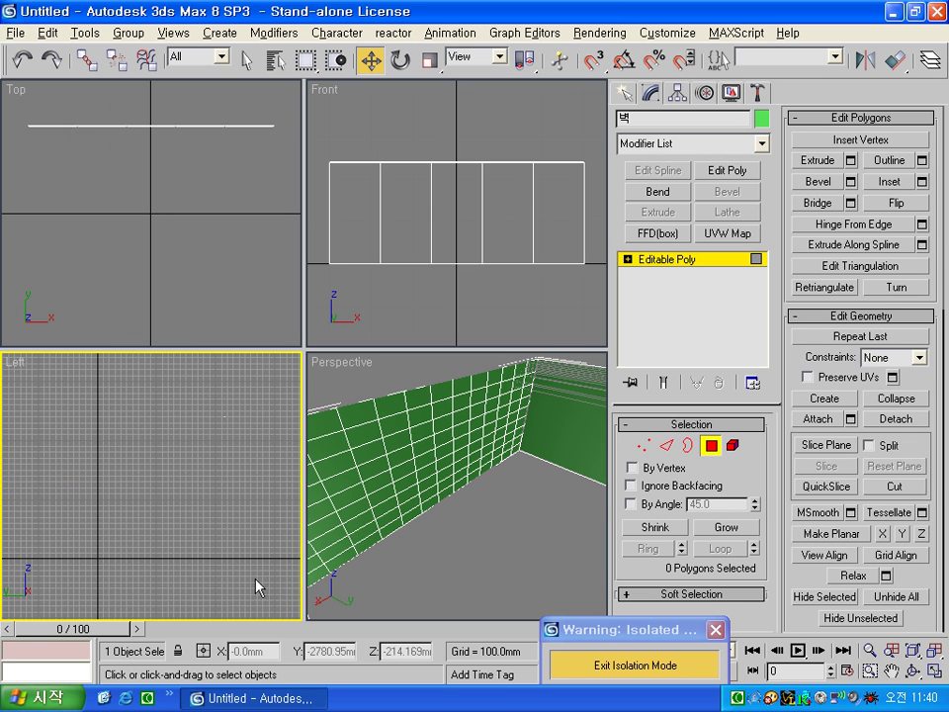
pyautogui.scroll(-5, 242, 554)
pyautogui.moveTo(196, 559)
pyautogui.mouseDown()
pyautogui.moveTo(239, 438)
pyautogui.moveTo(248, 441)
pyautogui.mouseUp()
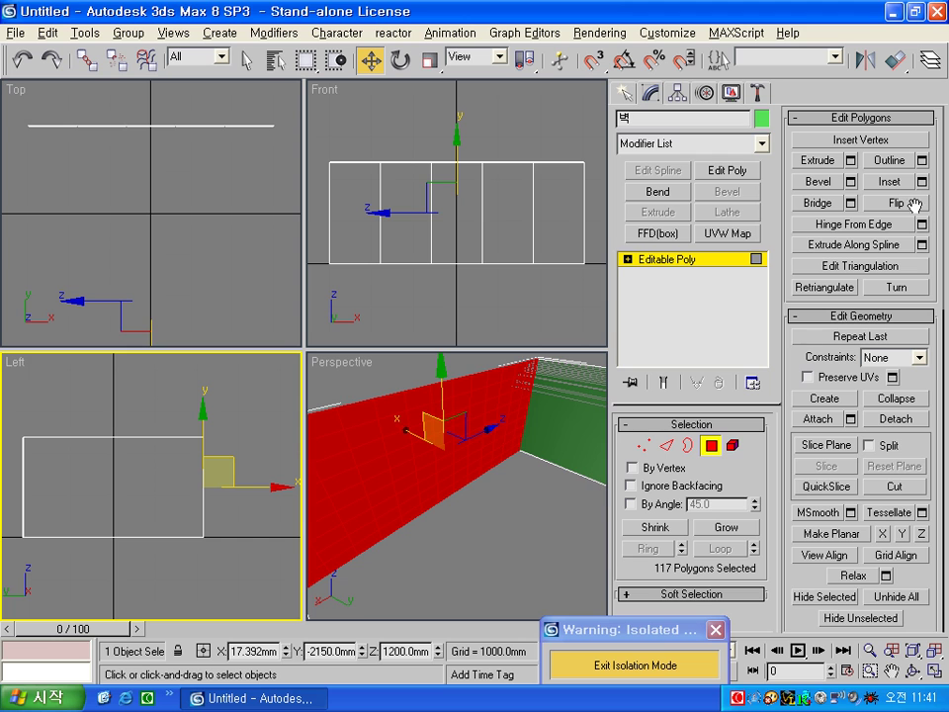
pyautogui.click(849, 182)
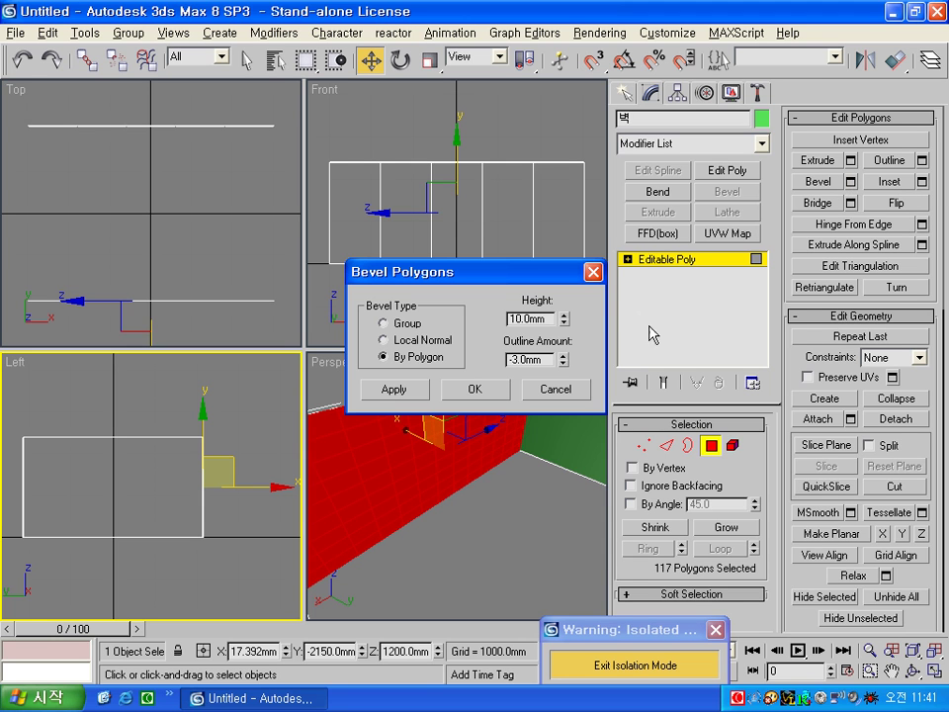
pyautogui.hotkey('shift', 'Tab')
pyautogui.write('0')
pyautogui.press('Tab')
pyautogui.write('5')
pyautogui.click(499, 395)
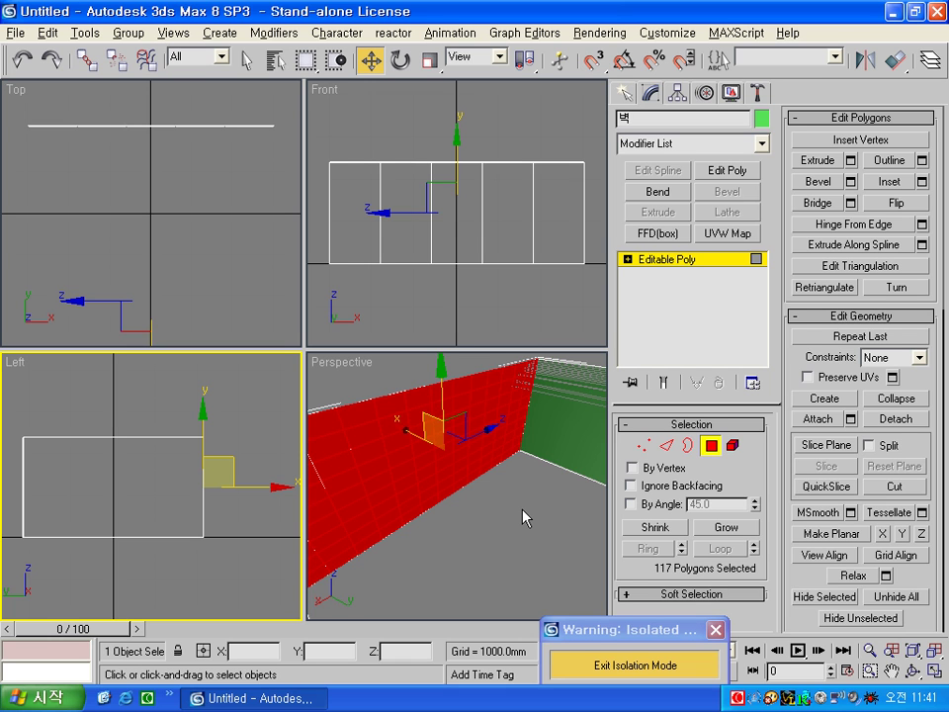
# Step: Bevel the panels again with height 5 and outline -3
pyautogui.click(849, 181)
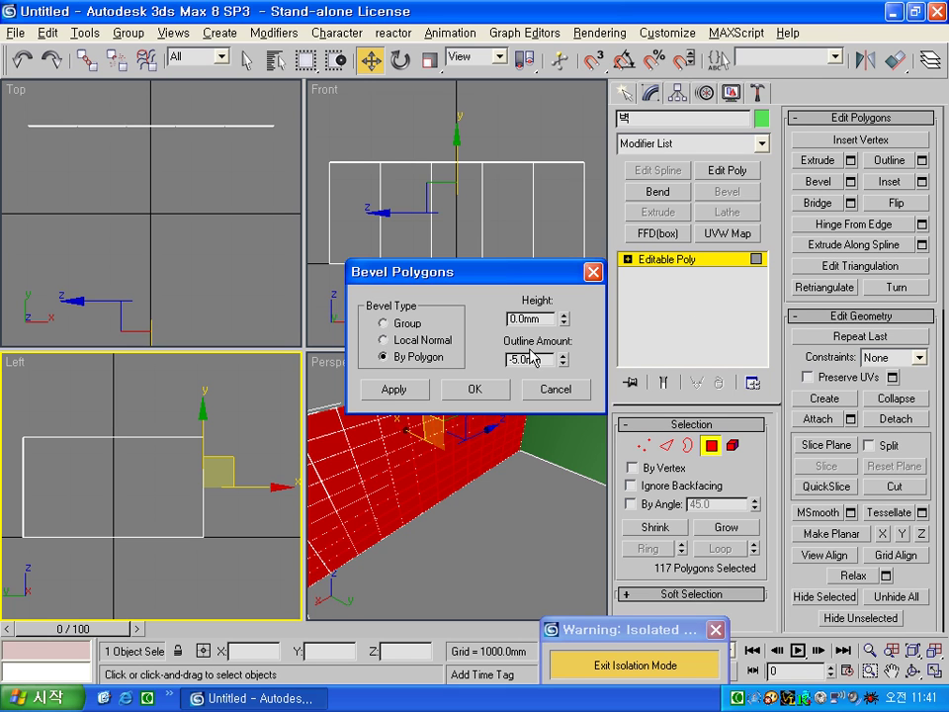
pyautogui.doubleClick(526, 318)
pyautogui.write('5')
pyautogui.doubleClick(510, 360)
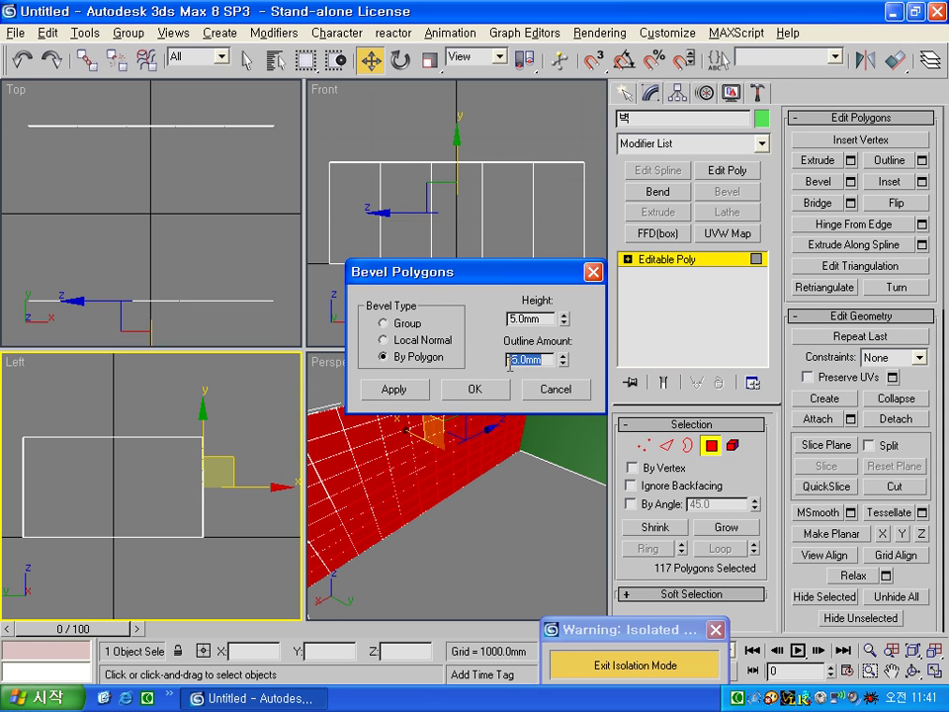
pyautogui.write('-3')
pyautogui.press('Return')
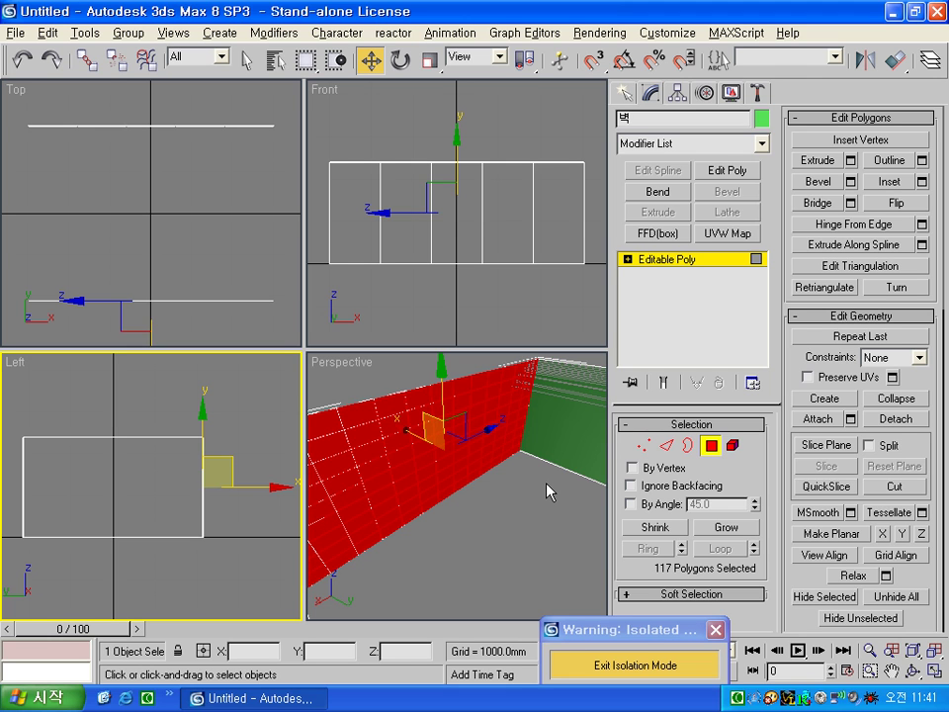
# Step: Exit polygon mode, deselect the wall, and switch the Perspective viewport to Camera01
pyautogui.click(531, 528)
pyautogui.click(710, 445)
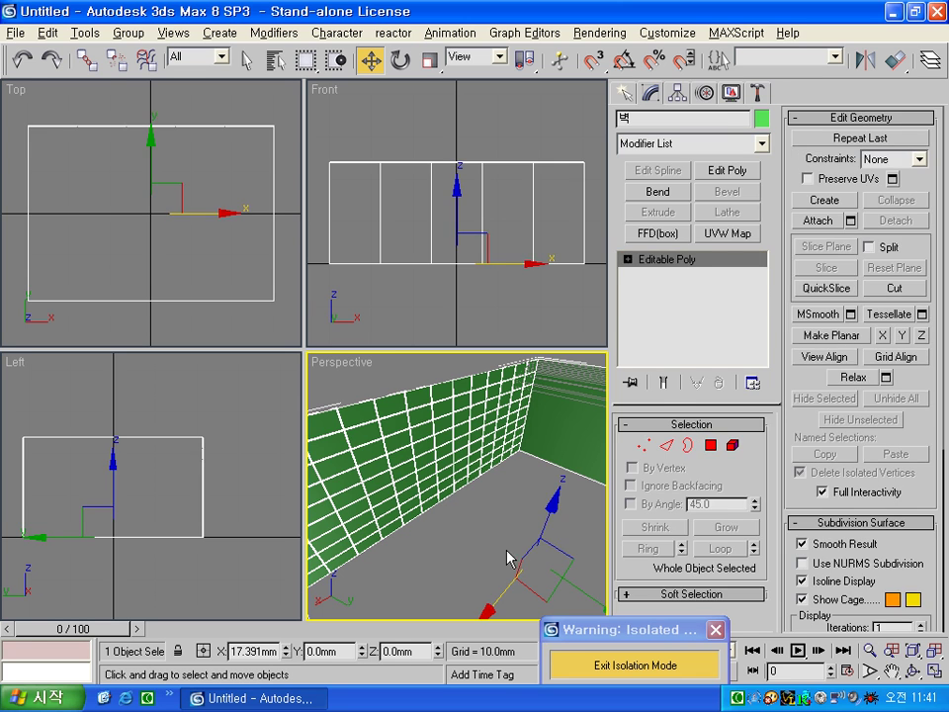
pyautogui.click(491, 535)
pyautogui.press('c')
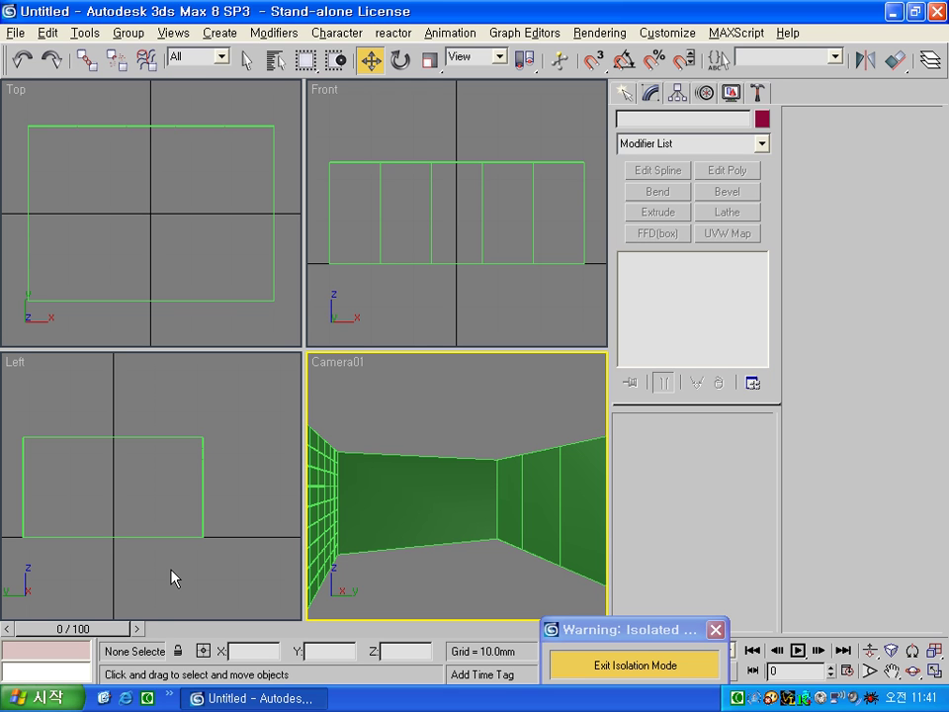
# Step: Connect the far wall's top and bottom edges with 2 vertical cuts at pinch 90
pyautogui.click(423, 470)
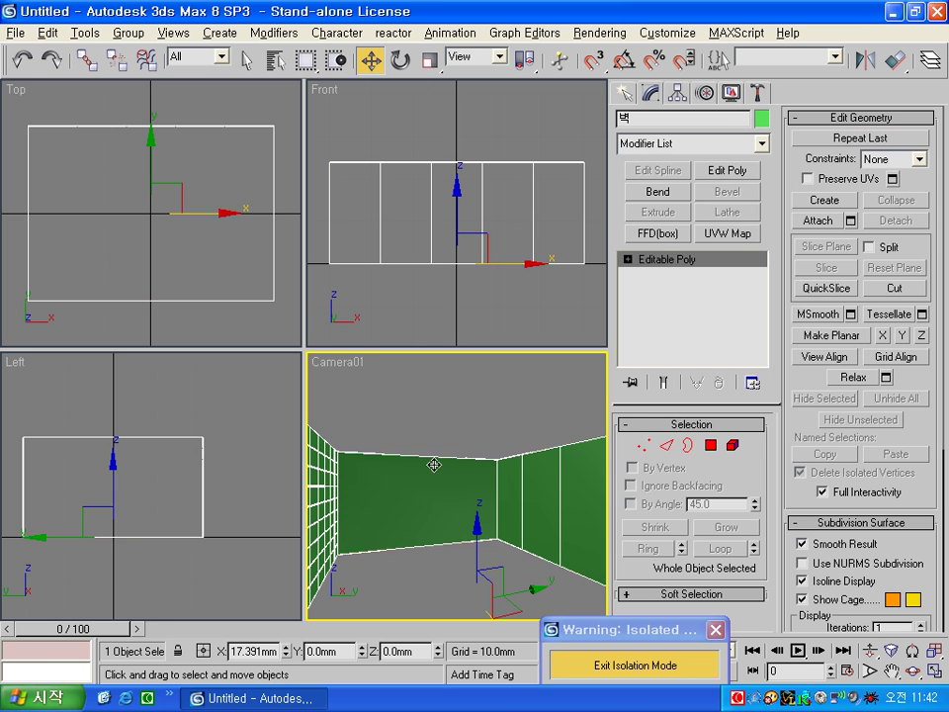
pyautogui.click(667, 446)
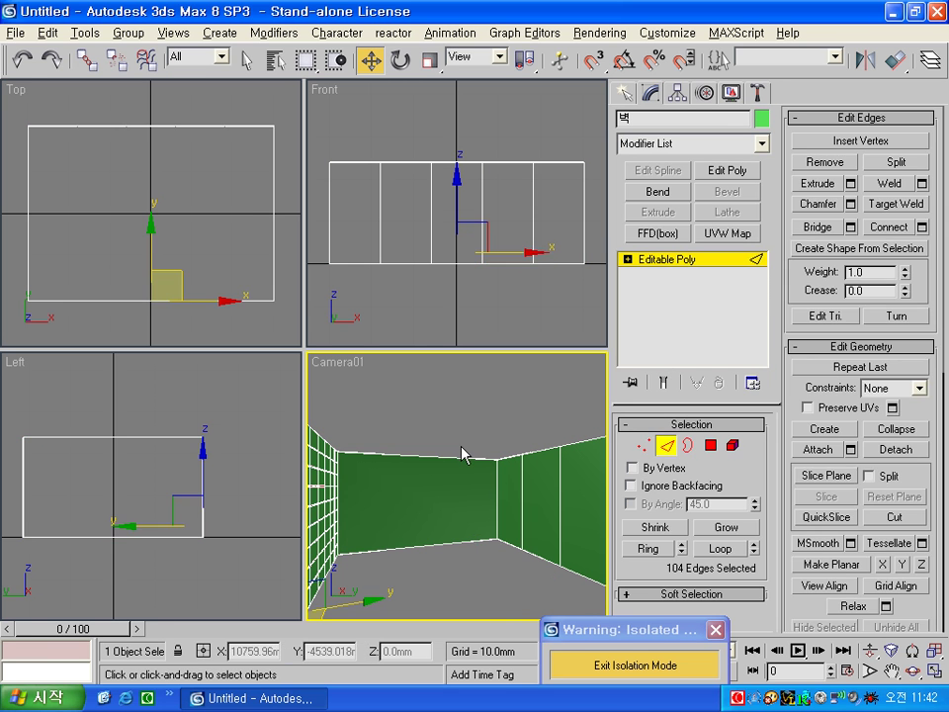
pyautogui.moveTo(449, 442); pyautogui.dragTo(424, 575)
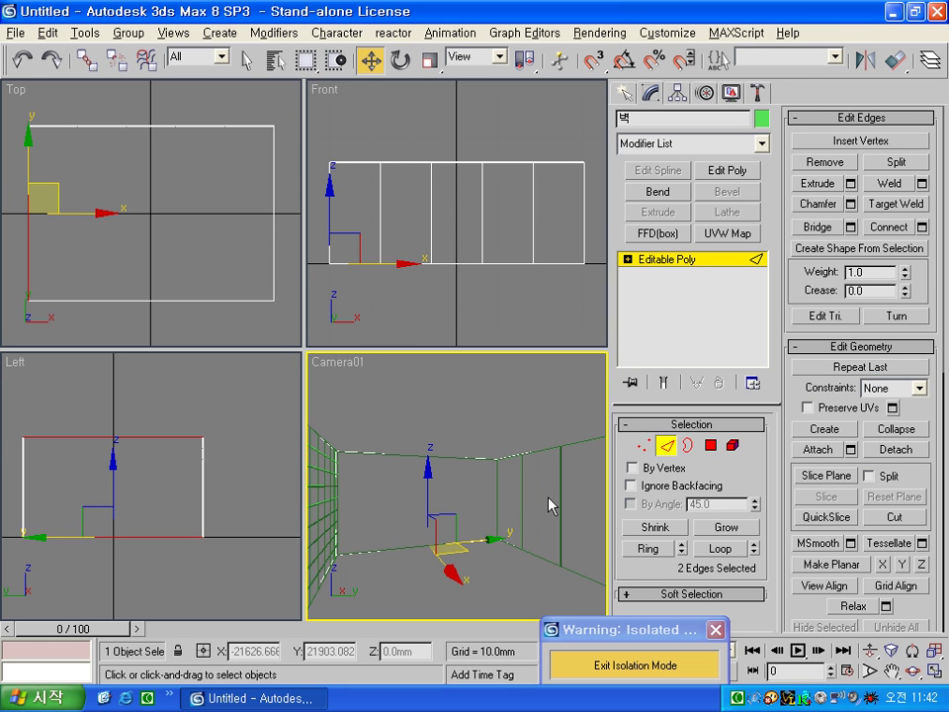
pyautogui.click(921, 226)
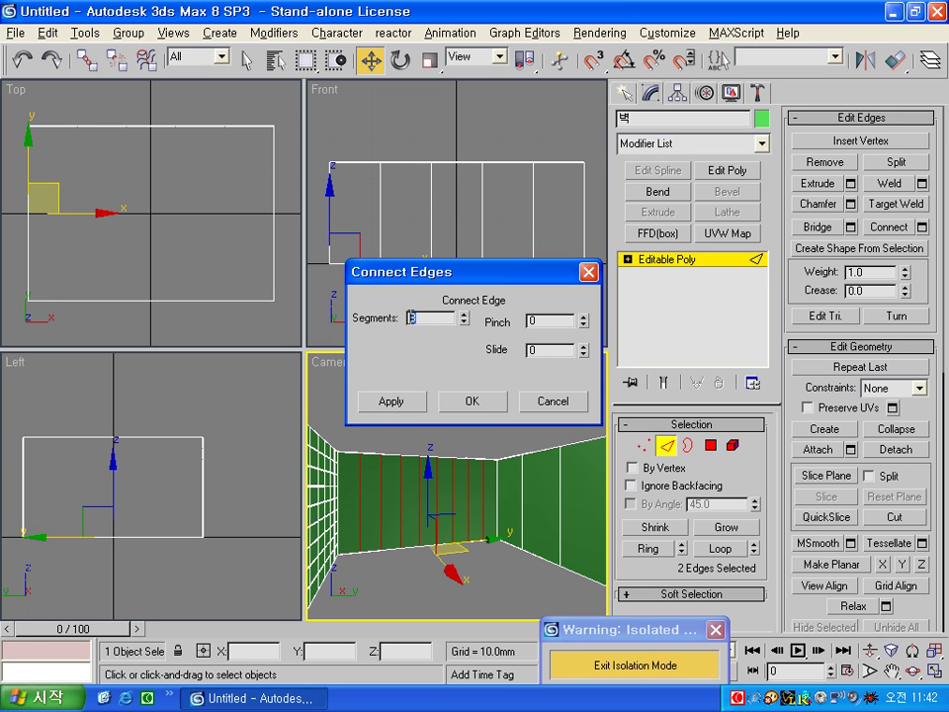
pyautogui.write('2')
pyautogui.press('Tab')
pyautogui.write('9')
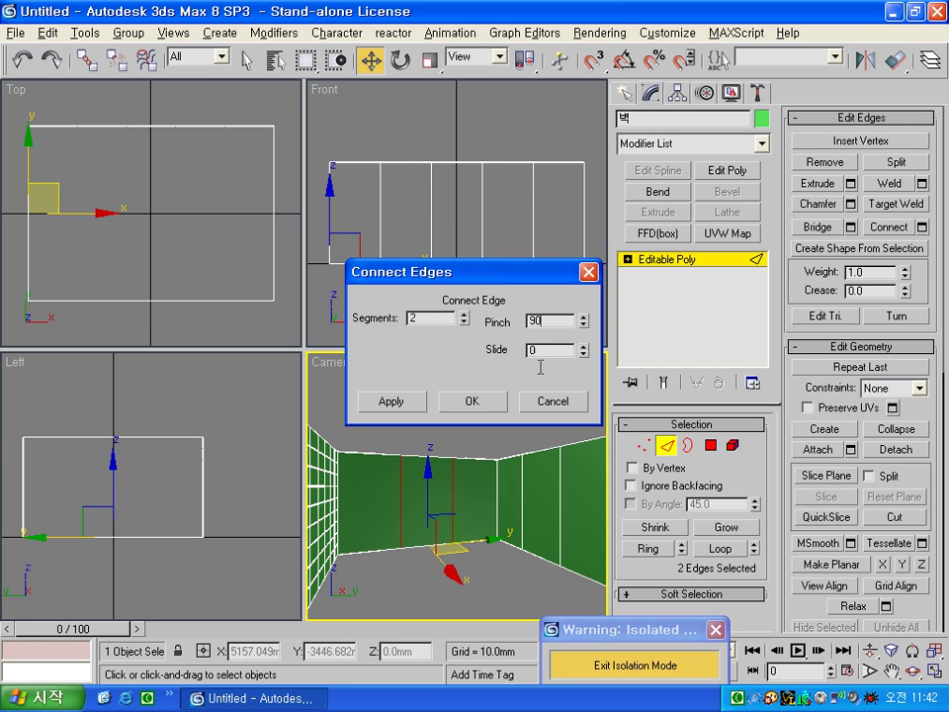
pyautogui.click(540, 350)
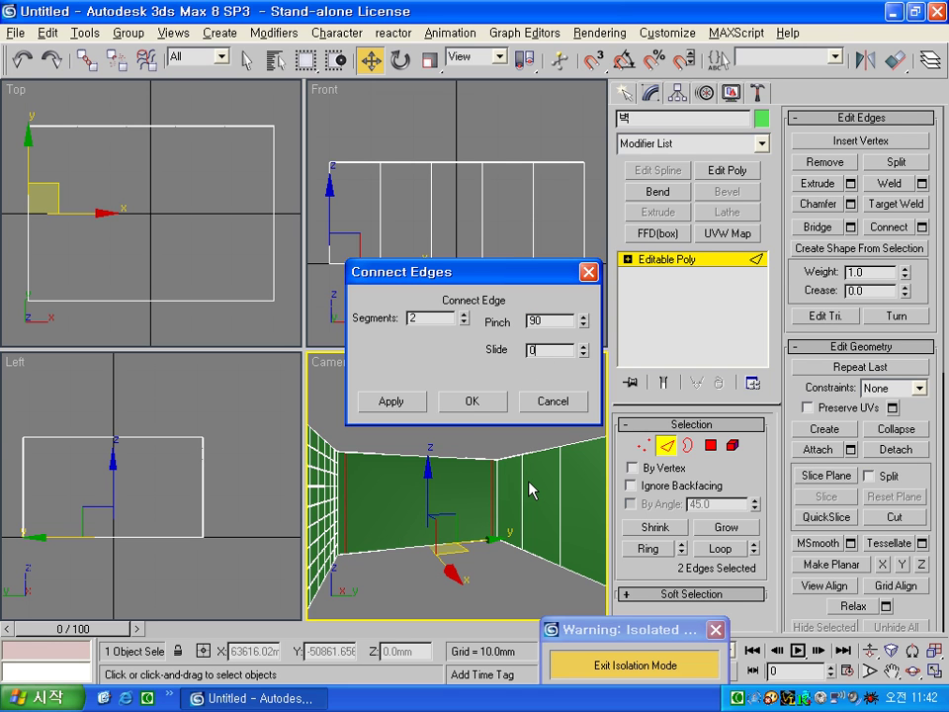
pyautogui.click(471, 402)
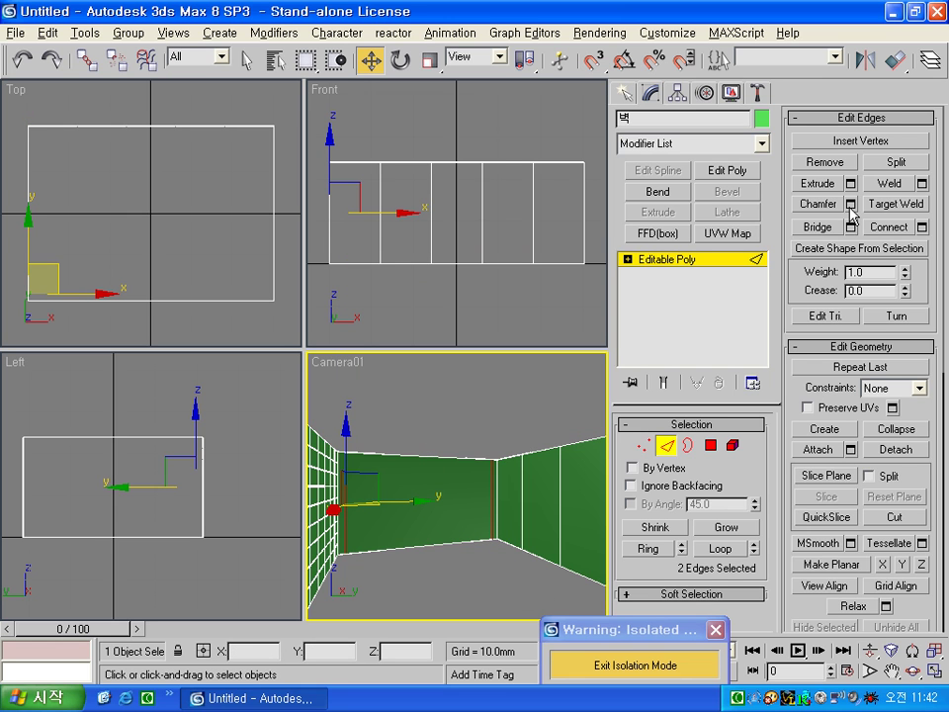
# Step: Connect the new vertical edges with 2 horizontal cuts at pinch 75
pyautogui.click(922, 226)
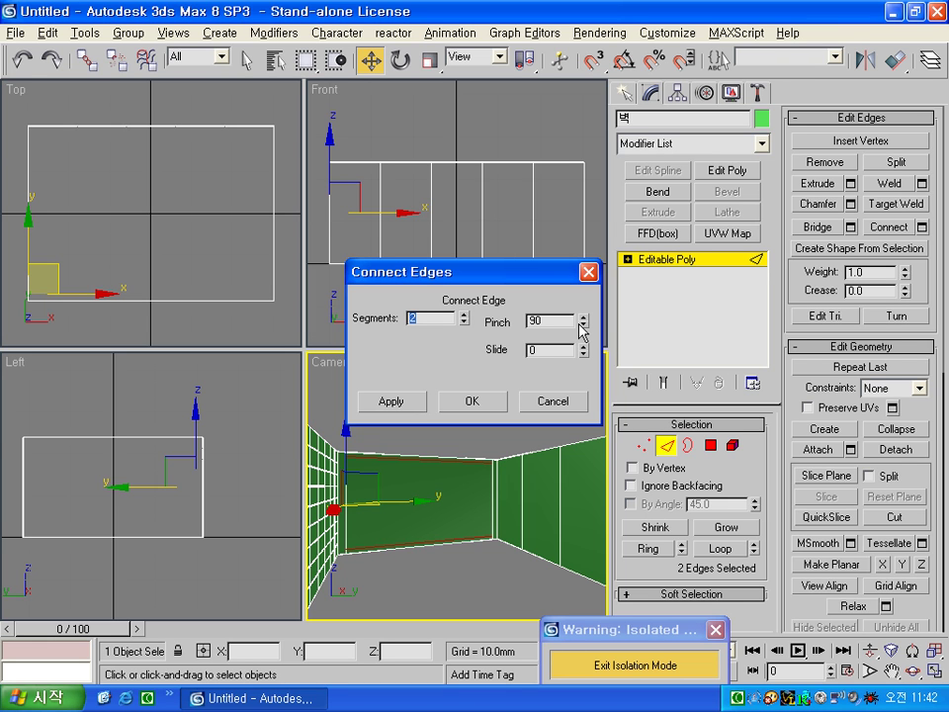
pyautogui.press('Tab')
pyautogui.write('7')
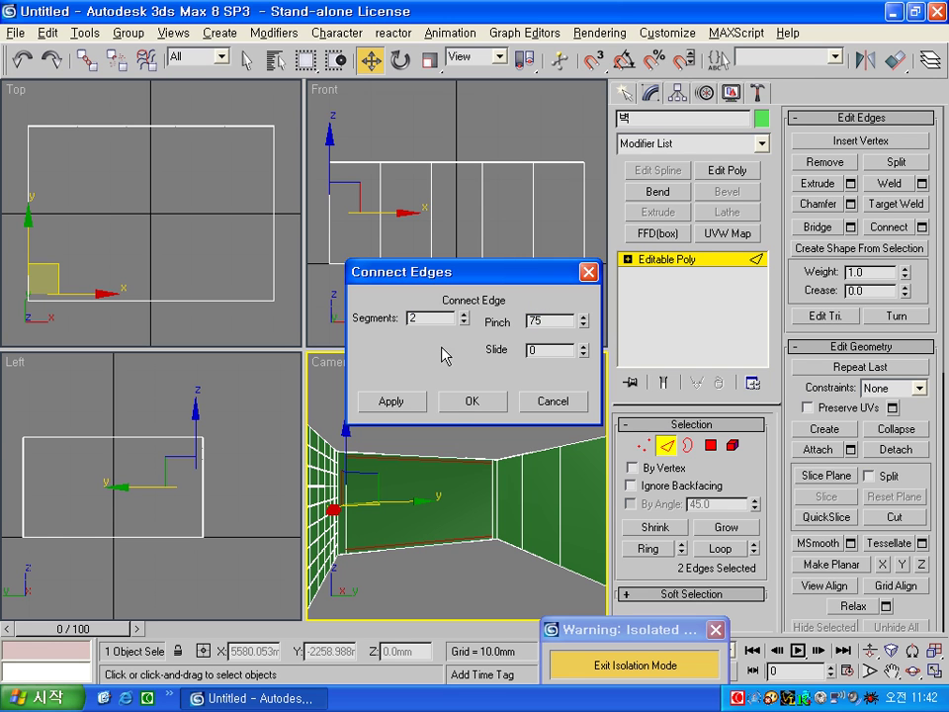
pyautogui.click(454, 402)
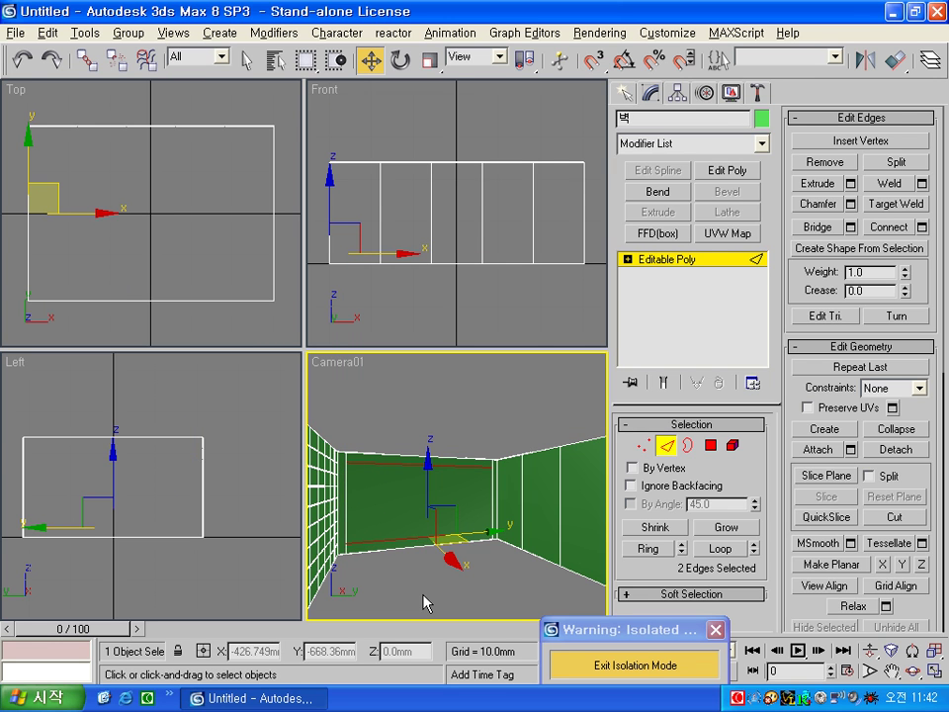
# Step: Maximize the Camera01 view, switch to Polygon mode and select the far wall's inner rectangle
pyautogui.press('F3')
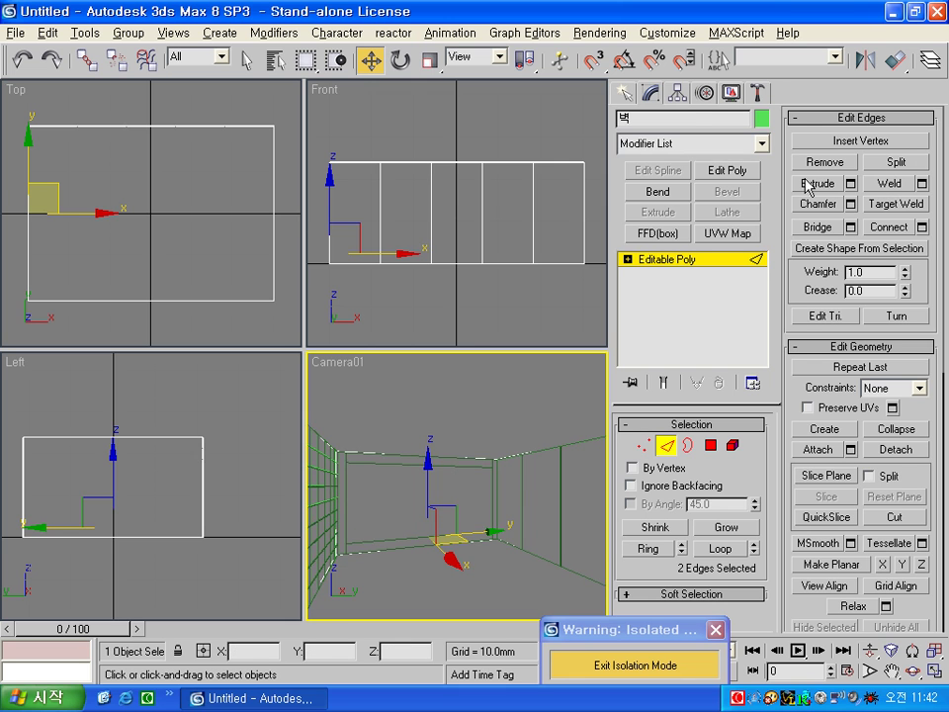
pyautogui.hotkey('alt', 'w')
pyautogui.press('F3')
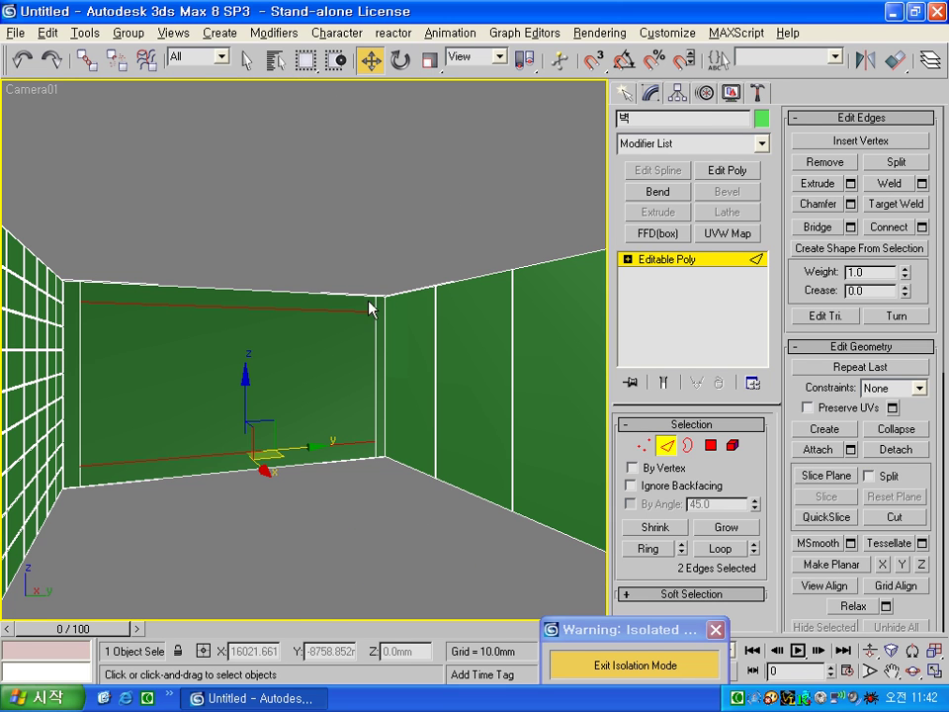
pyautogui.press('F3')
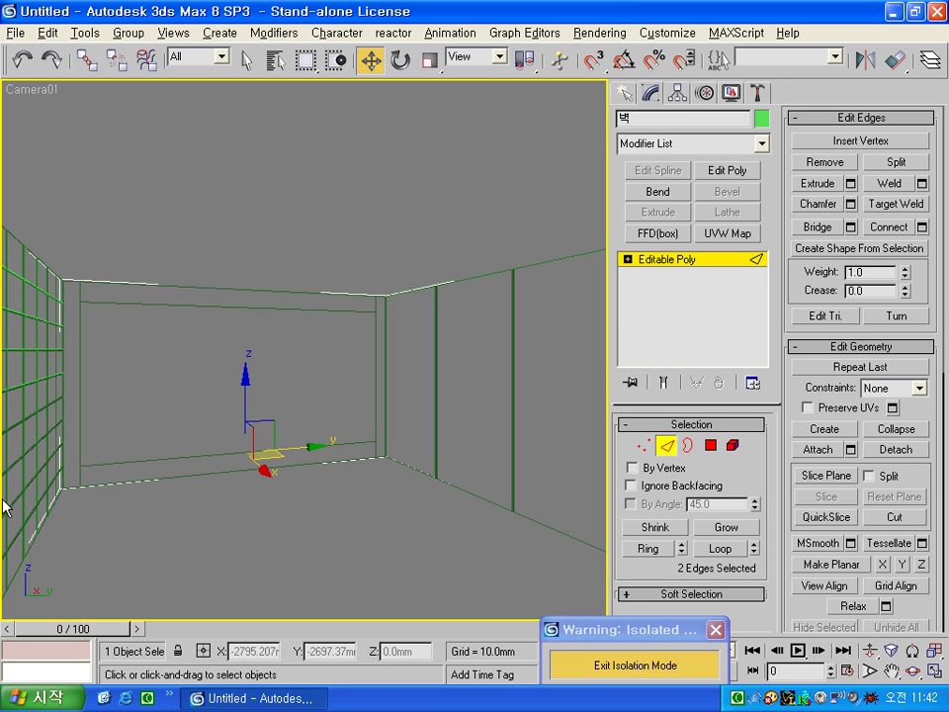
pyautogui.press('F3')
pyautogui.press('4')
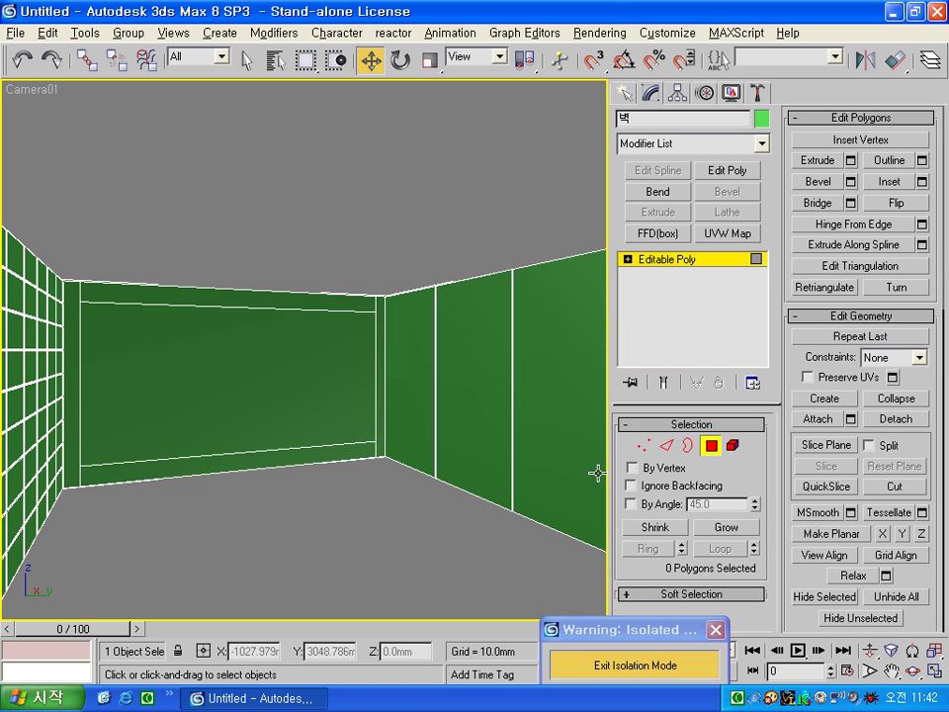
pyautogui.click(220, 385)
pyautogui.press('F3')
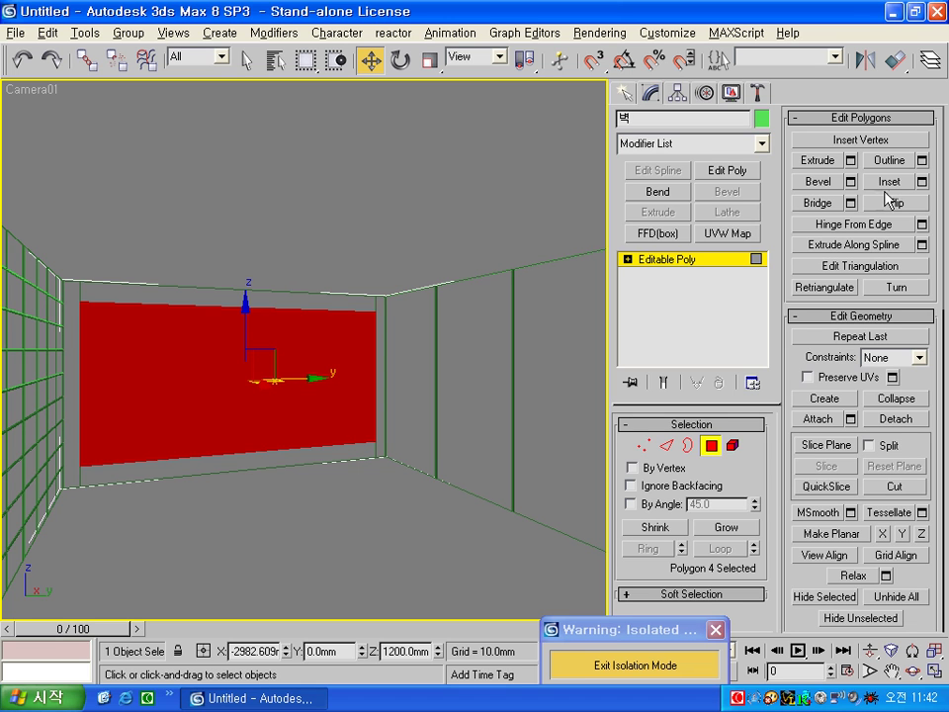
# Step: Extrude the inner panel by -200 mm to recess it into the wall
pyautogui.click(850, 160)
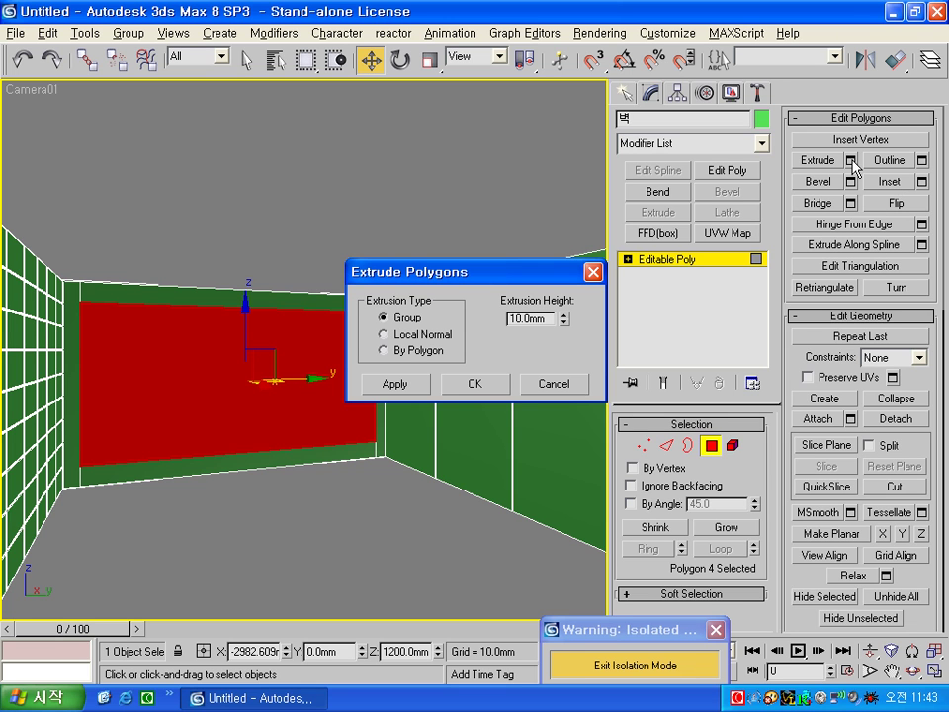
pyautogui.click(551, 318)
pyautogui.write('-200')
pyautogui.click(475, 386)
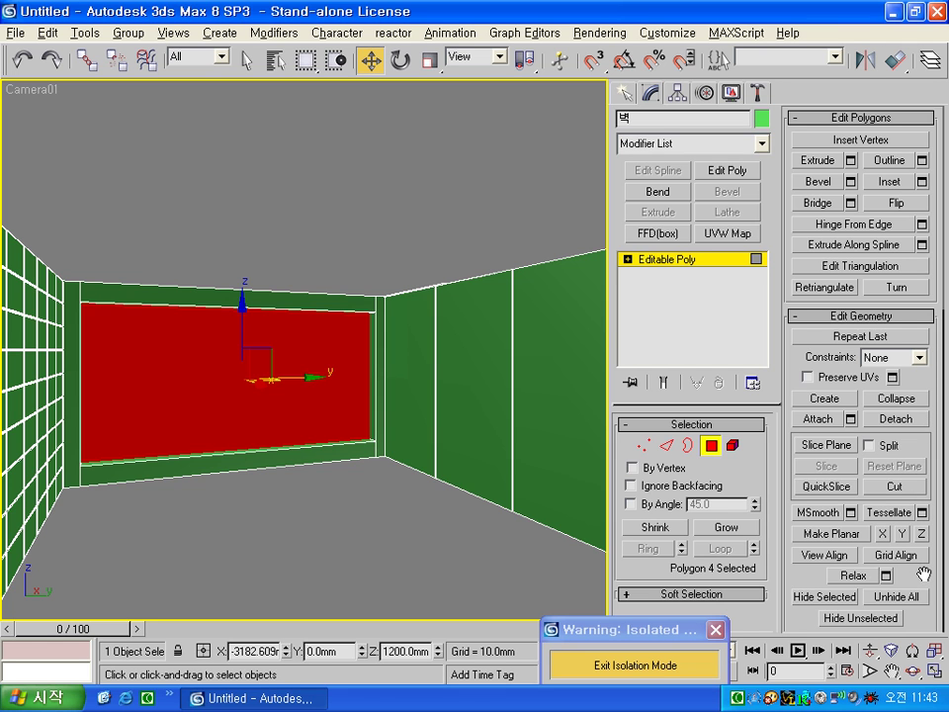
# Step: Detach the recessed panel as a separate object named 유리
pyautogui.click(911, 420)
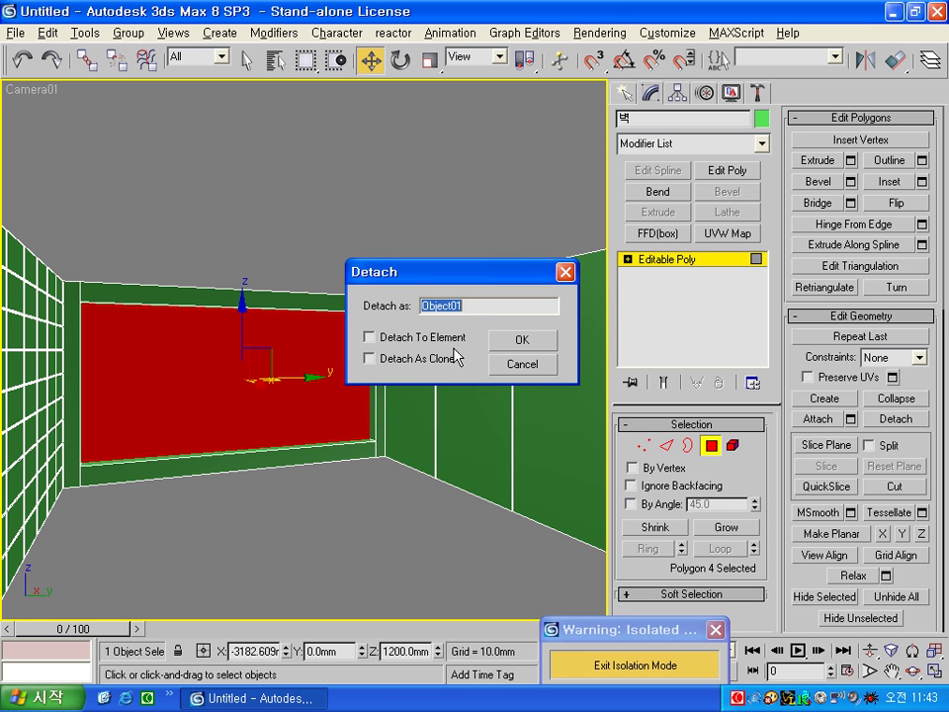
pyautogui.write('유리')
pyautogui.click(544, 341)
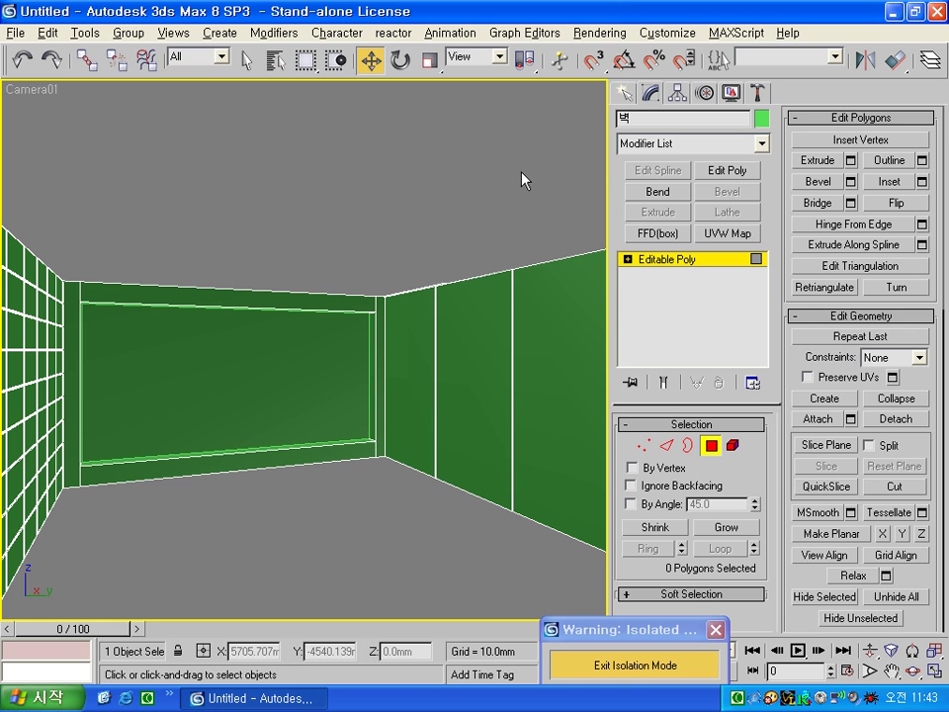
# Step: Select the detached 유리 pane and change its object colour to light blue
pyautogui.click(643, 259)
pyautogui.click(465, 168)
pyautogui.click(329, 367)
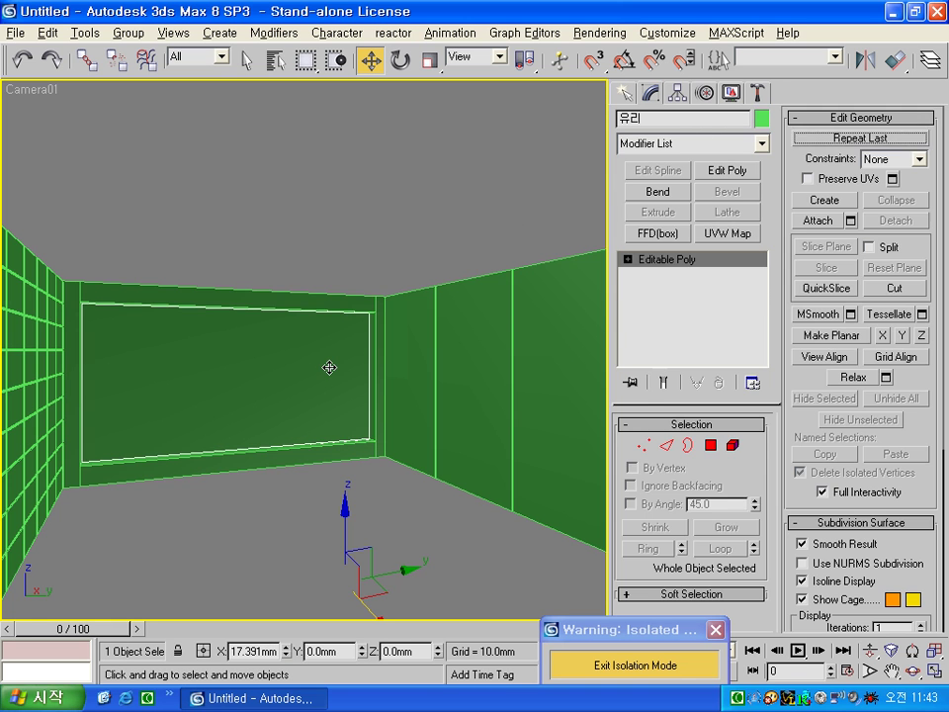
pyautogui.click(761, 118)
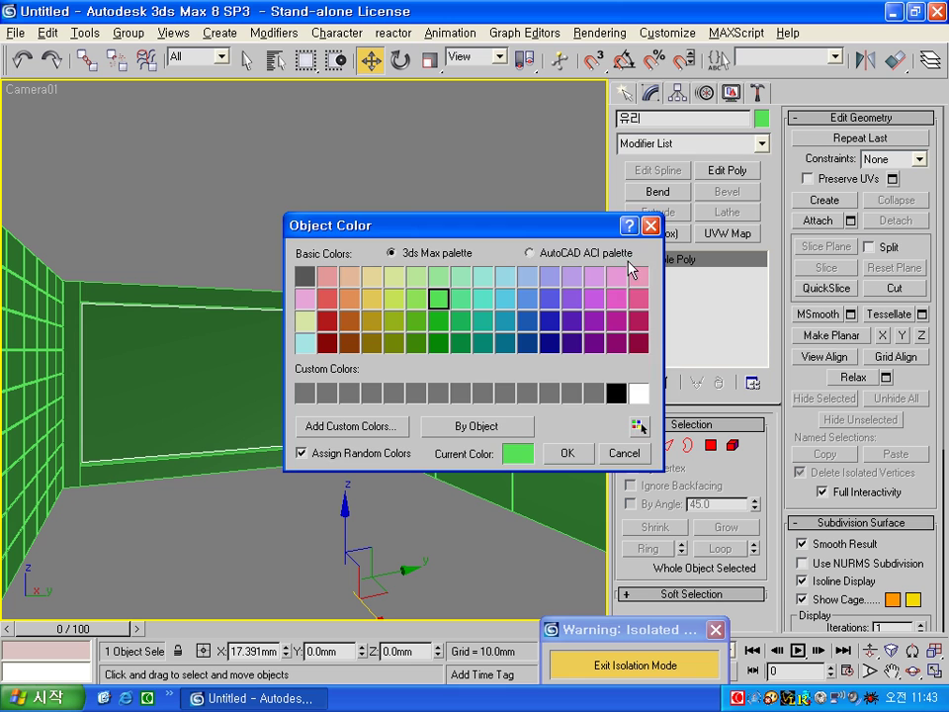
pyautogui.click(529, 277)
pyautogui.click(566, 452)
pyautogui.click(389, 229)
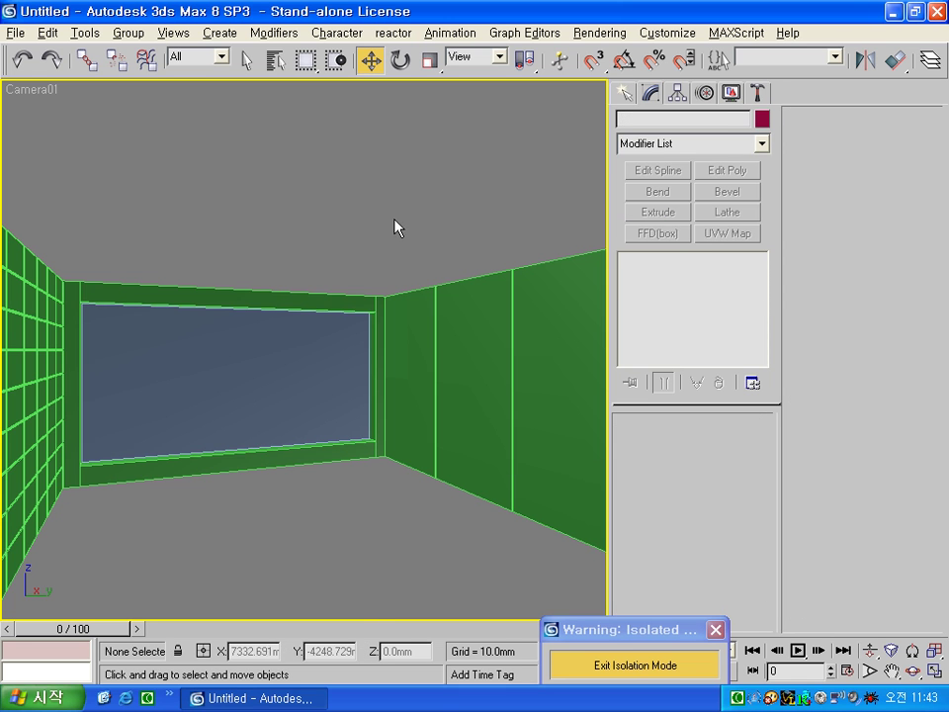